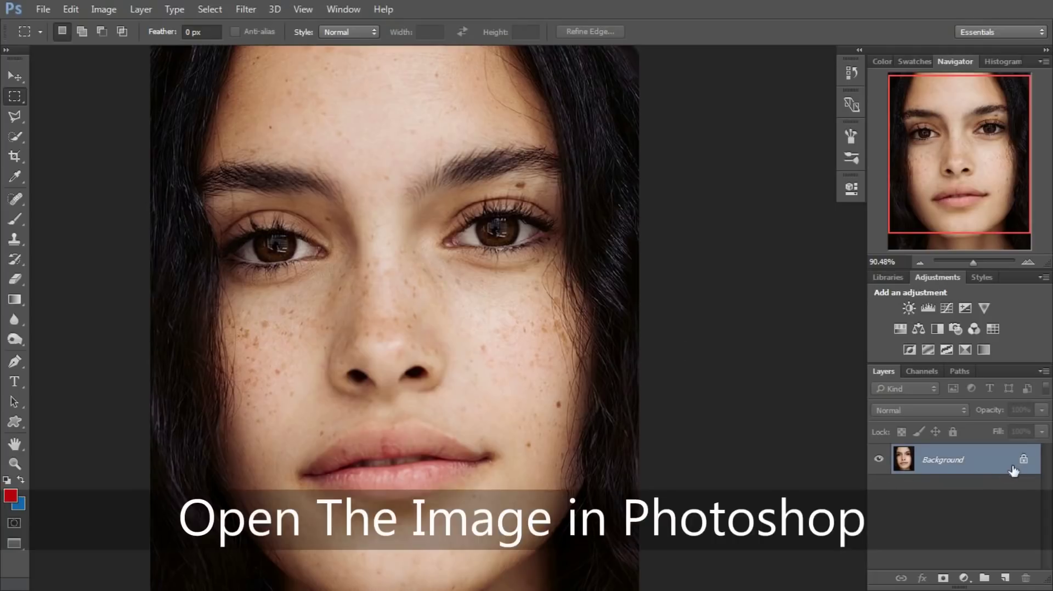
Unlock the Background as Layer 0, duplicate it, and invert the Layer 0 copy.
{"action": "left_click", "coordinate": [1023, 463]}
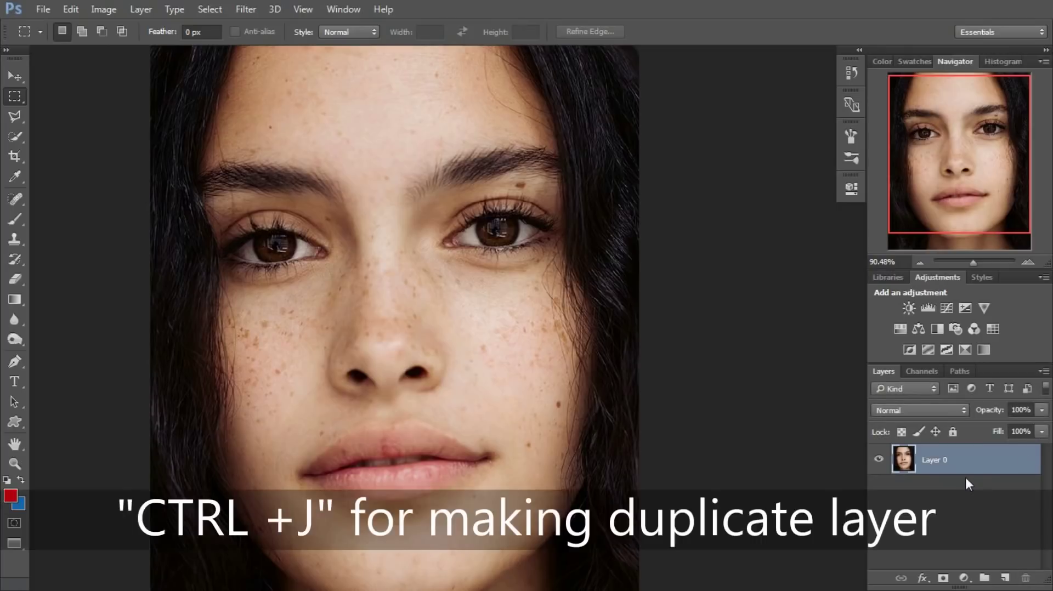
{"action": "key", "text": "ctrl+j"}
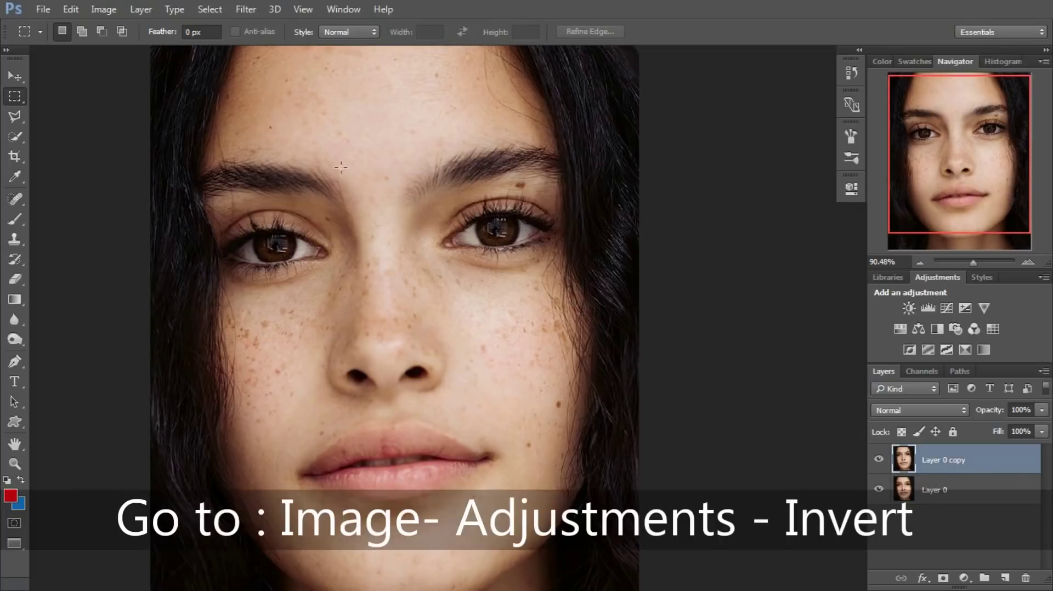
{"action": "left_click", "coordinate": [104, 9]}
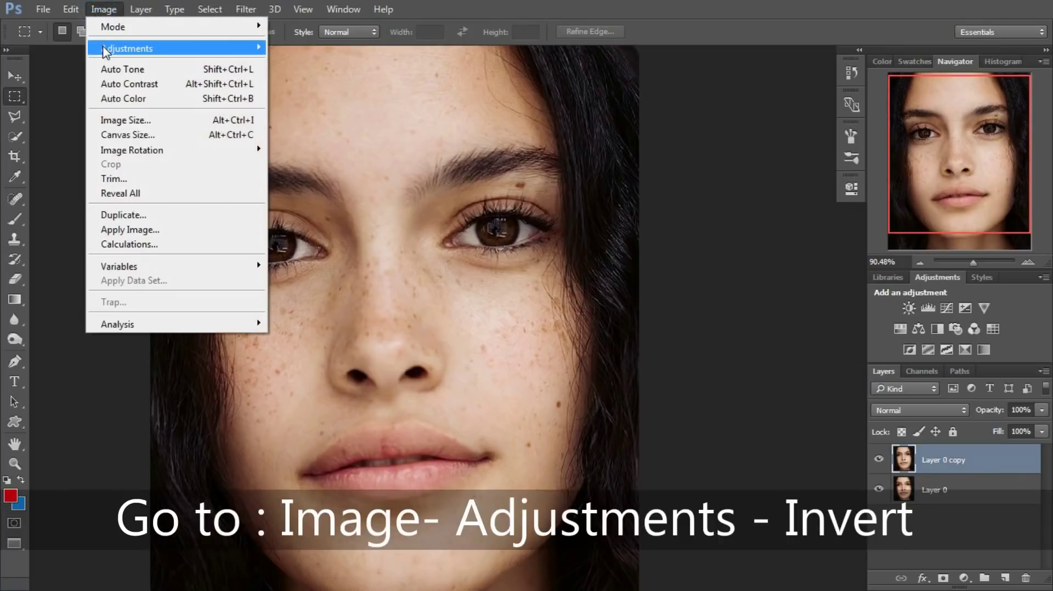
{"action": "mouse_move", "coordinate": [127, 49]}
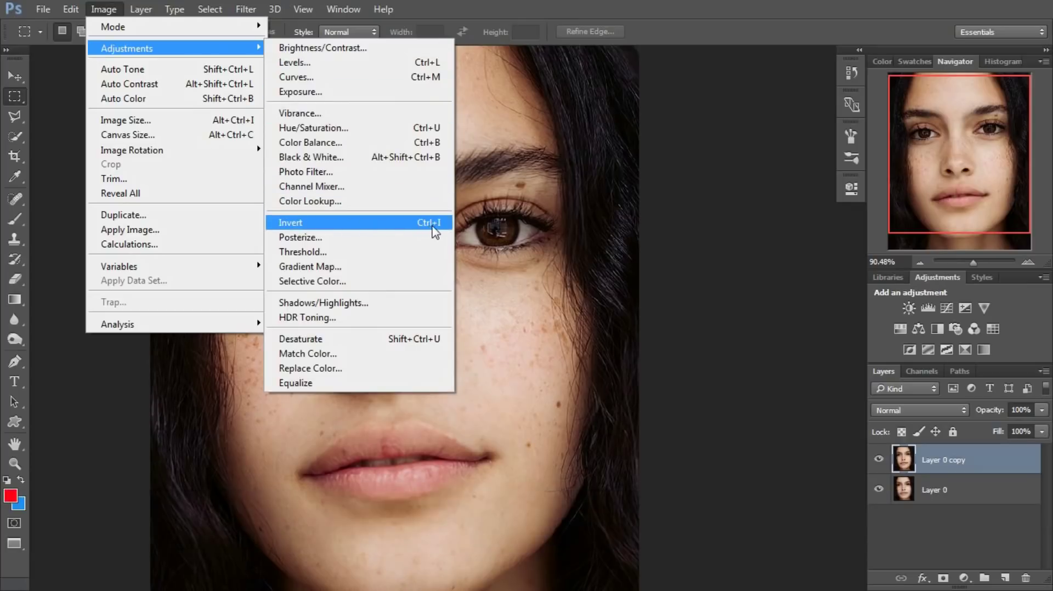
{"action": "left_click", "coordinate": [431, 224]}
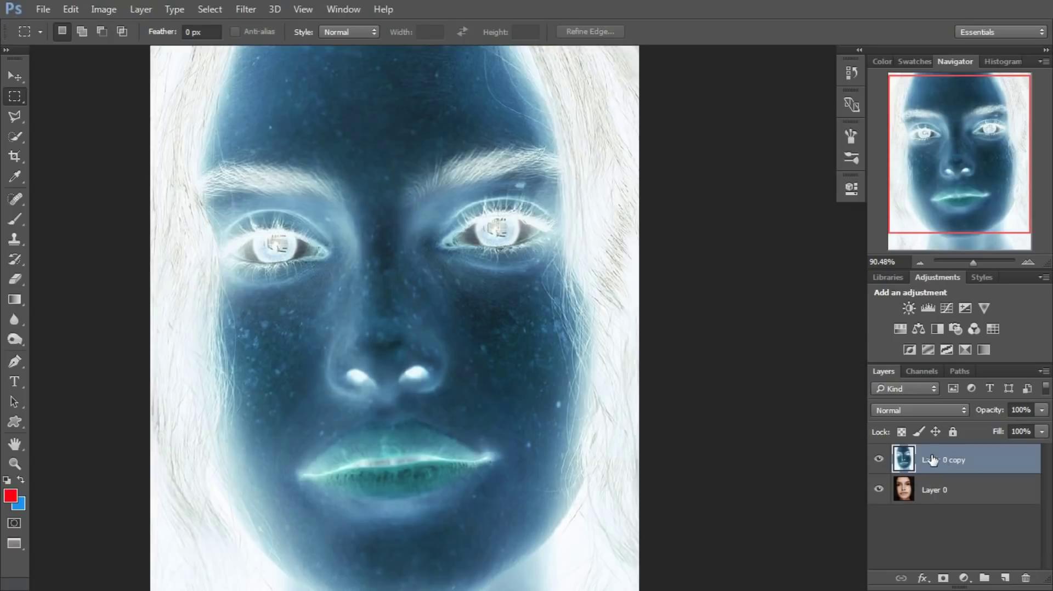
{"action": "left_click", "coordinate": [913, 410]}
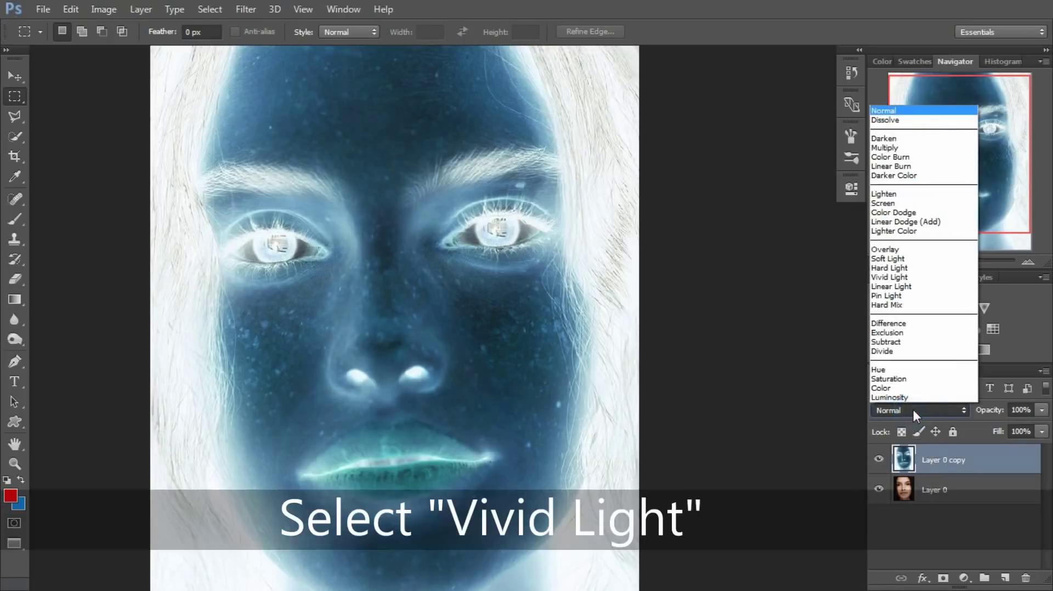
Set the Layer 0 copy blend mode to Vivid Light.
{"action": "left_click", "coordinate": [898, 277]}
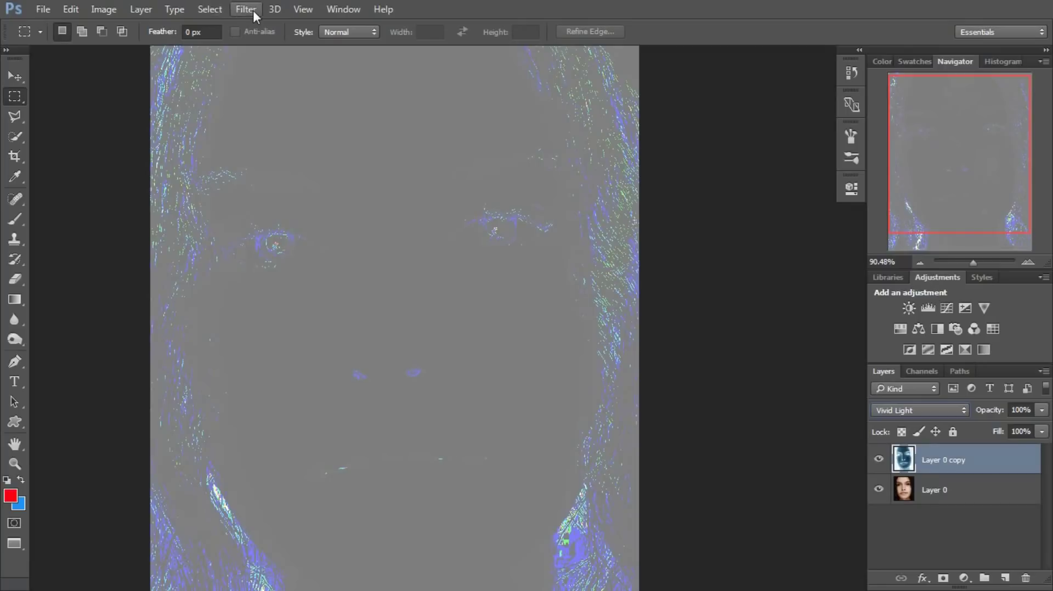
{"action": "left_click", "coordinate": [253, 12]}
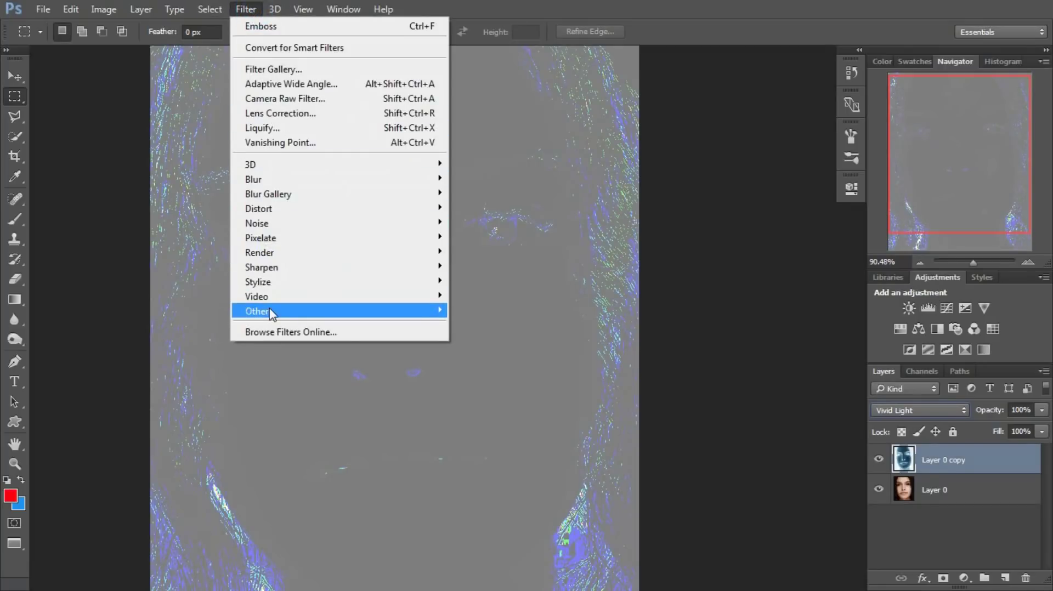
{"action": "mouse_move", "coordinate": [337, 311]}
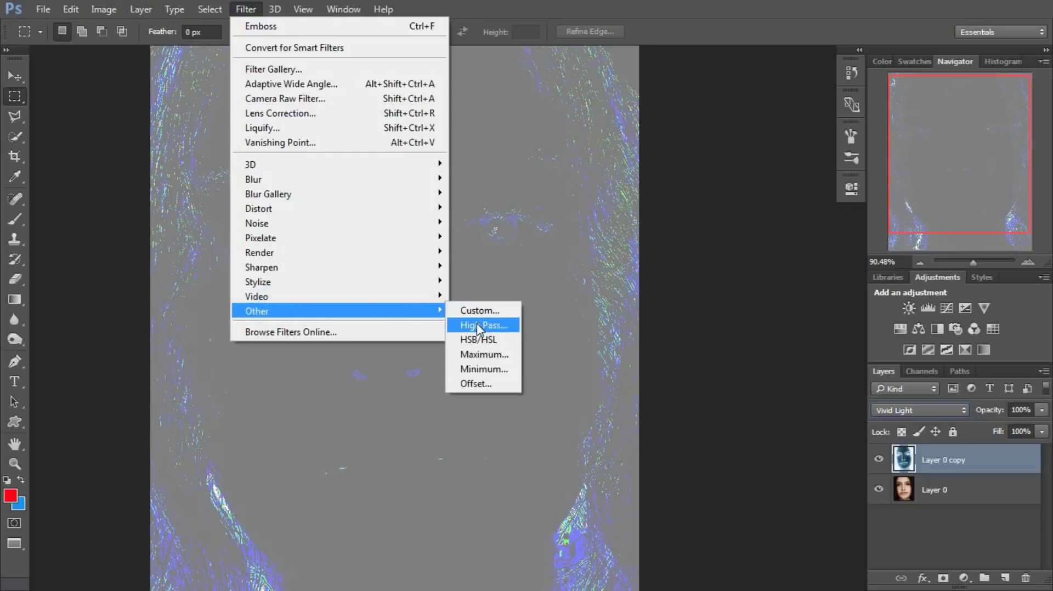
Apply a High Pass filter with a 9.6 px radius to Layer 0 copy.
{"action": "left_click", "coordinate": [476, 324]}
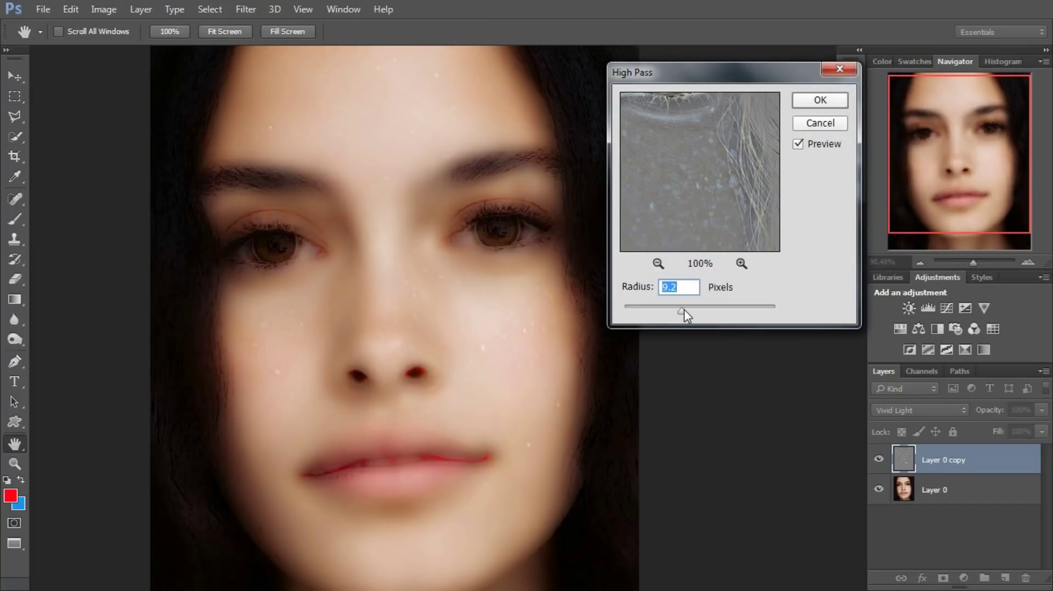
{"action": "mouse_move", "coordinate": [680, 312]}
{"action": "left_mouse_down"}
{"action": "mouse_move", "coordinate": [667, 313]}
{"action": "mouse_move", "coordinate": [676, 315]}
{"action": "left_mouse_up"}
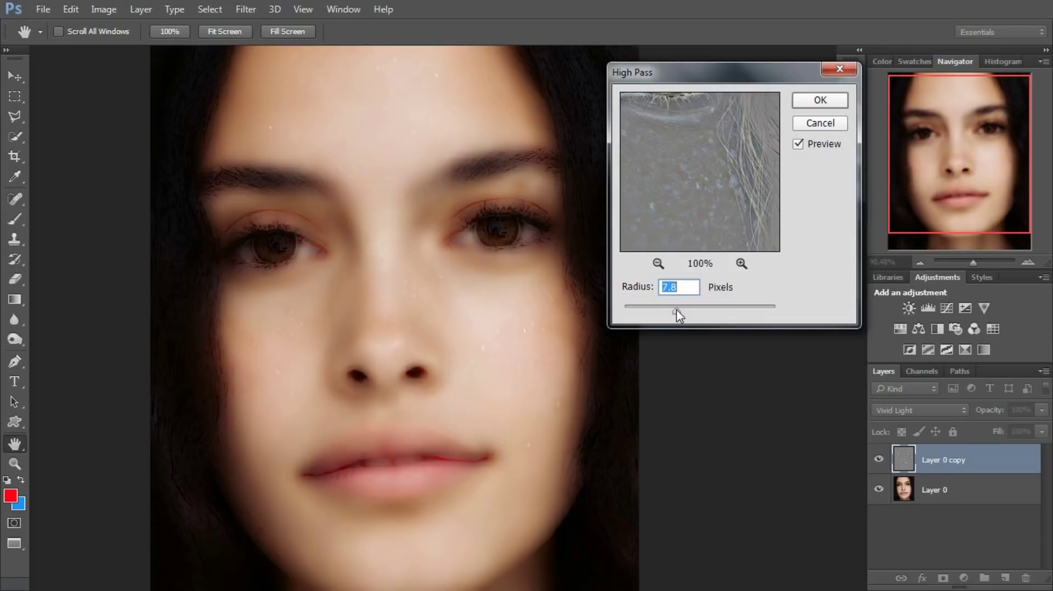
{"action": "left_click_drag", "start_coordinate": [680, 317], "coordinate": [684, 314]}
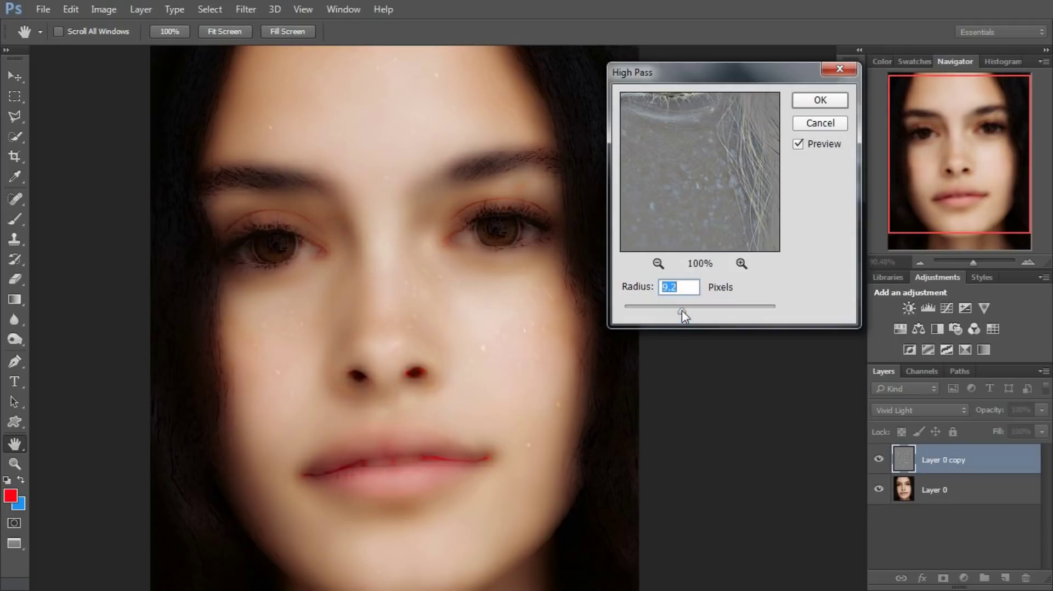
{"action": "left_click_drag", "start_coordinate": [685, 311], "coordinate": [638, 311]}
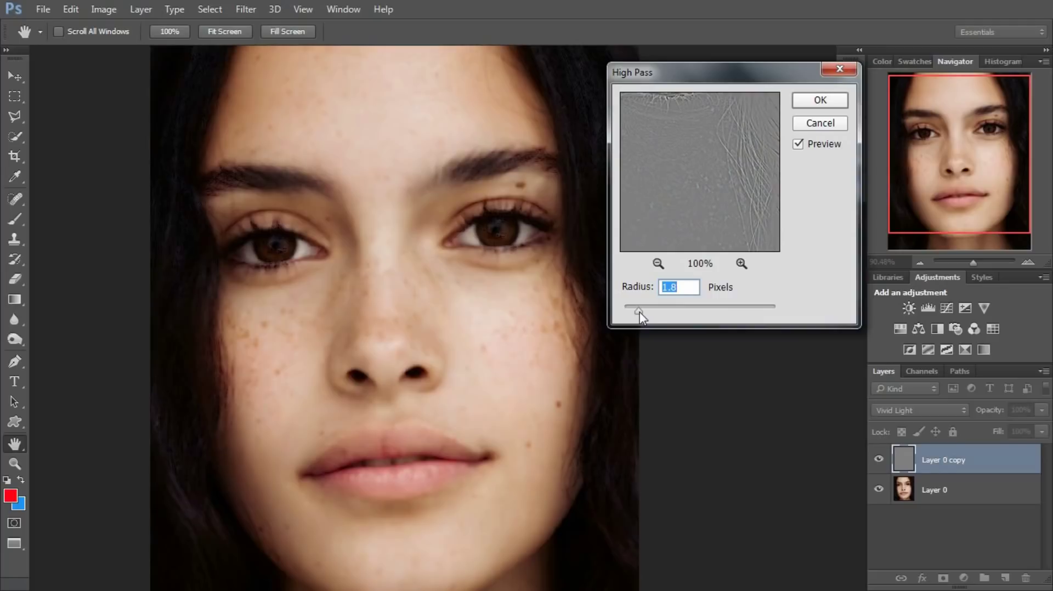
{"action": "left_click_drag", "start_coordinate": [639, 312], "coordinate": [764, 312]}
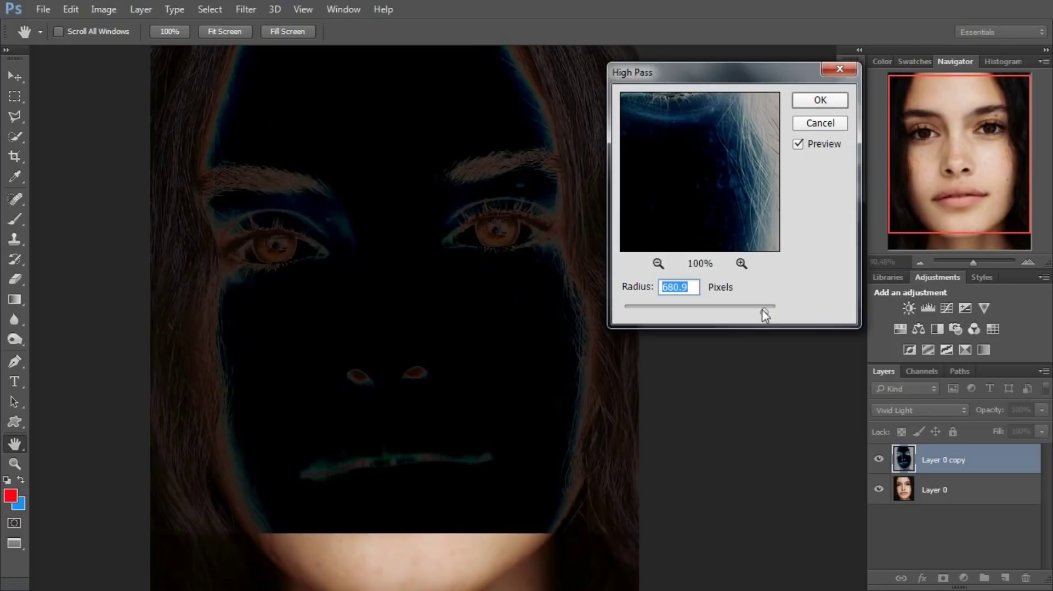
{"action": "left_click_drag", "start_coordinate": [762, 309], "coordinate": [683, 312]}
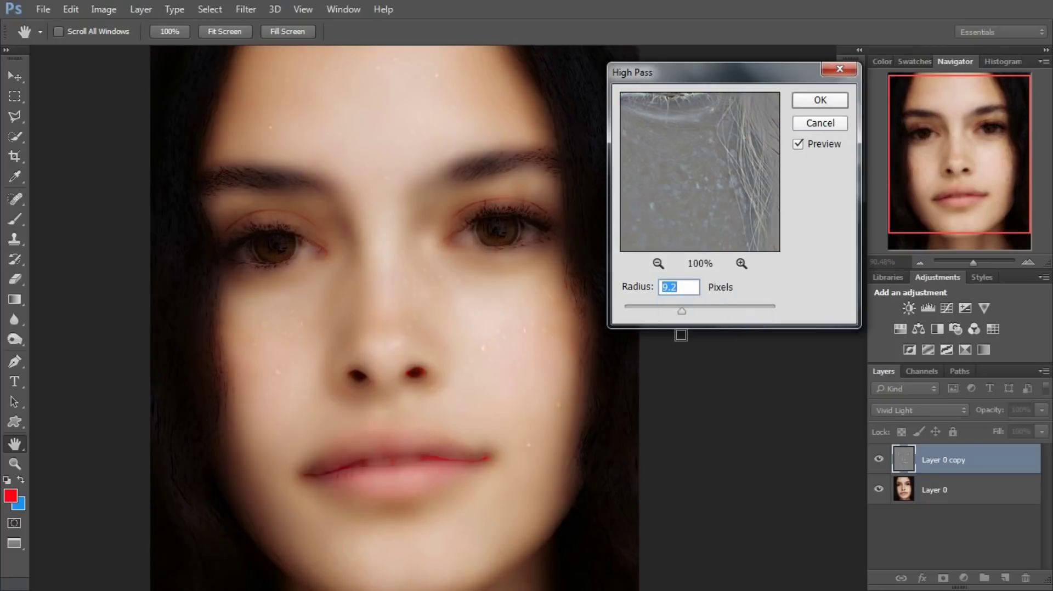
{"action": "left_click_drag", "start_coordinate": [682, 312], "coordinate": [683, 311]}
{"action": "left_click", "coordinate": [686, 312]}
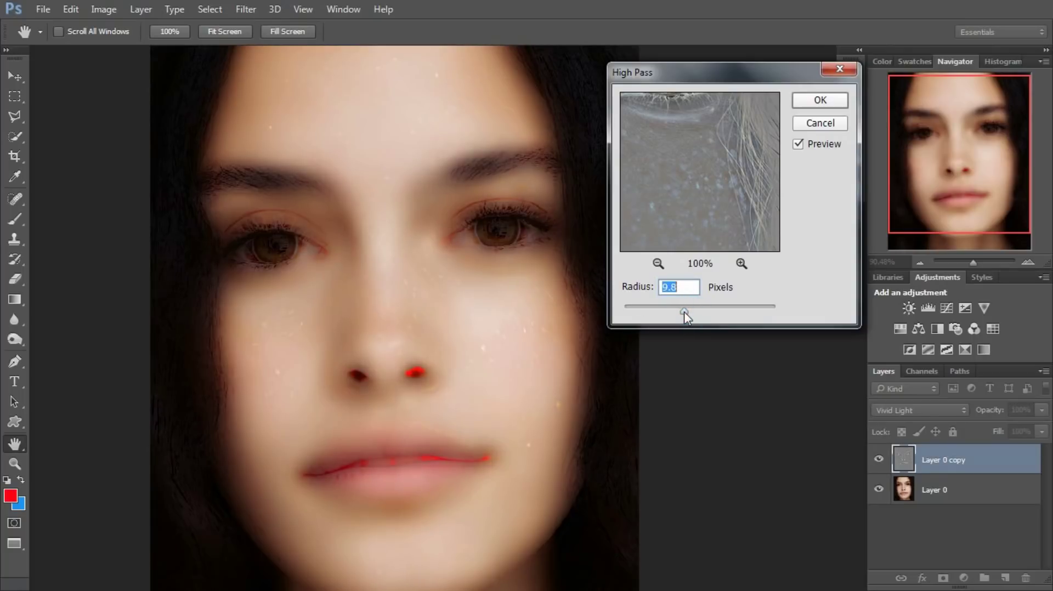
{"action": "left_click", "coordinate": [683, 312]}
{"action": "left_click_drag", "start_coordinate": [691, 311], "coordinate": [689, 310]}
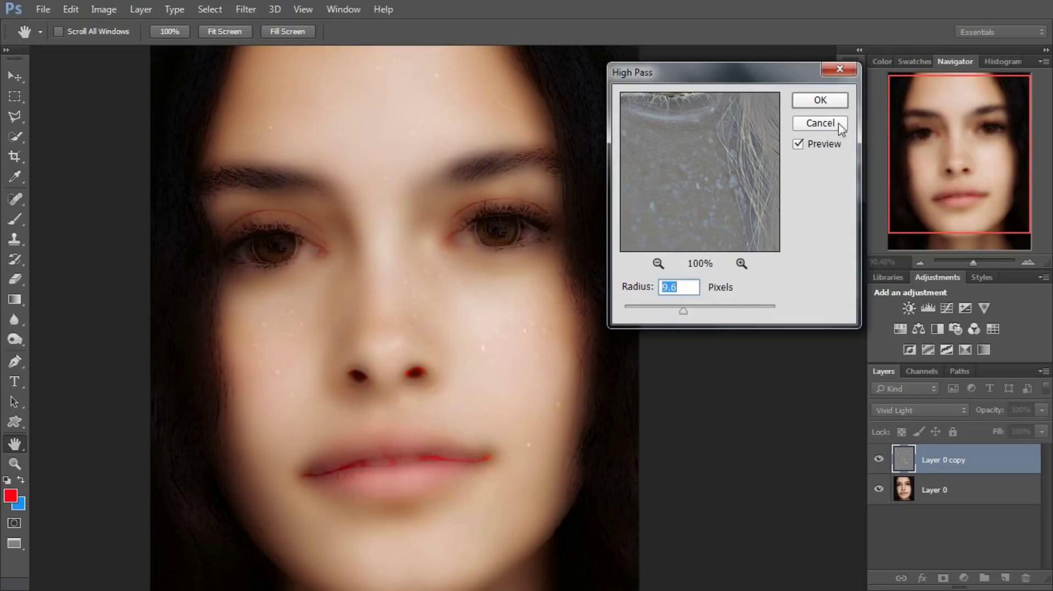
{"action": "left_click", "coordinate": [820, 100]}
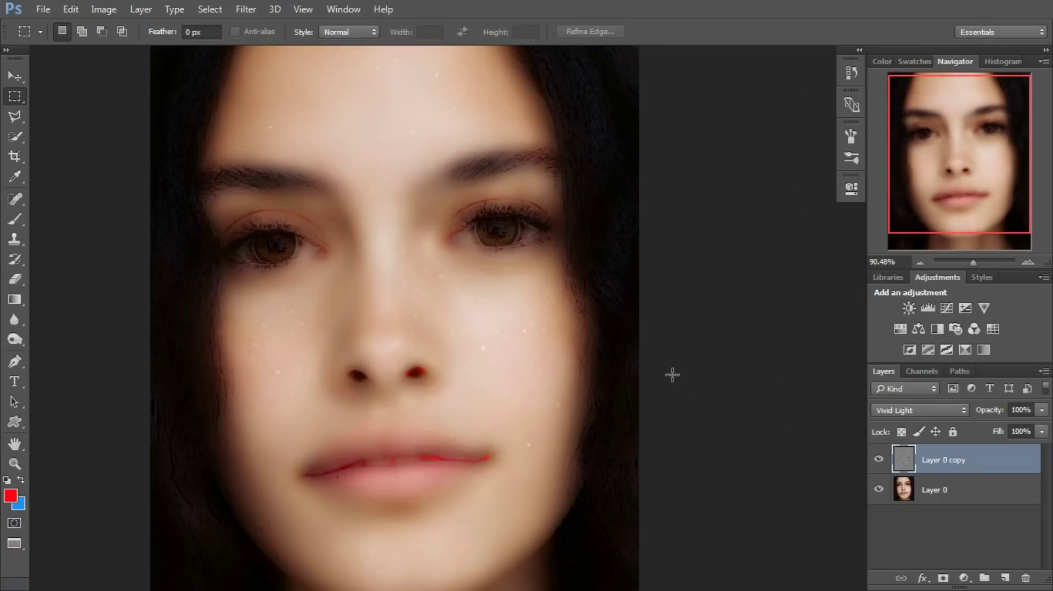
Apply a 0.1 px Gaussian Blur to Layer 0 copy and hide it behind a black layer mask.
{"action": "left_click", "coordinate": [246, 9]}
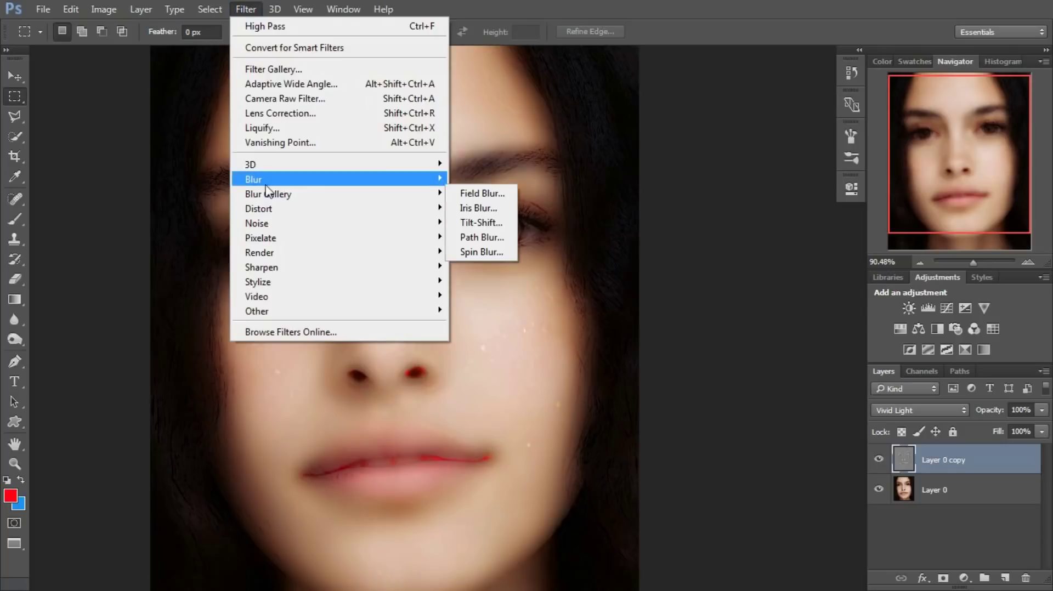
{"action": "mouse_move", "coordinate": [253, 180]}
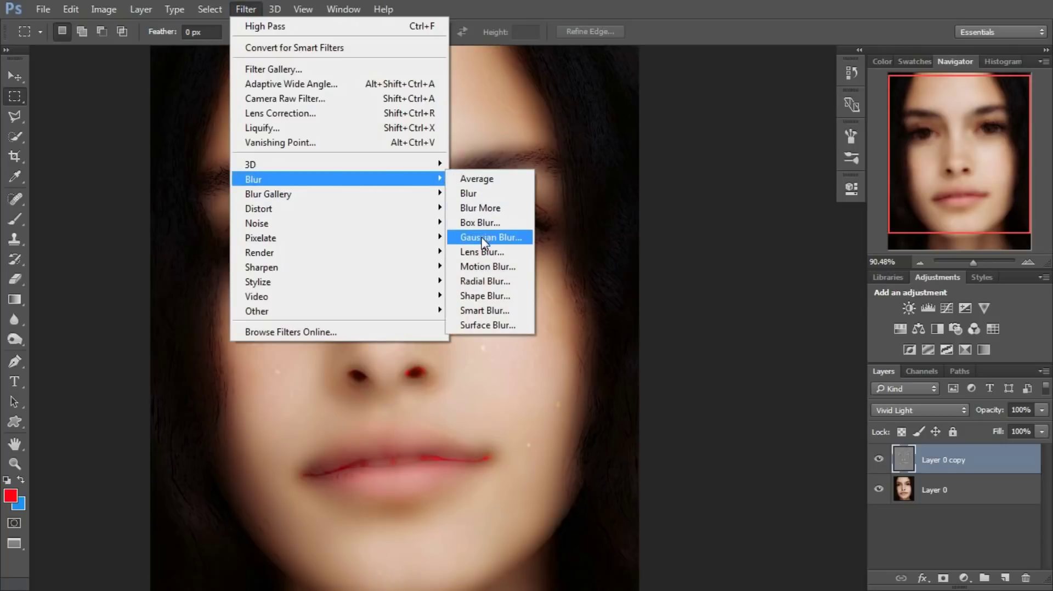
{"action": "left_click", "coordinate": [482, 237]}
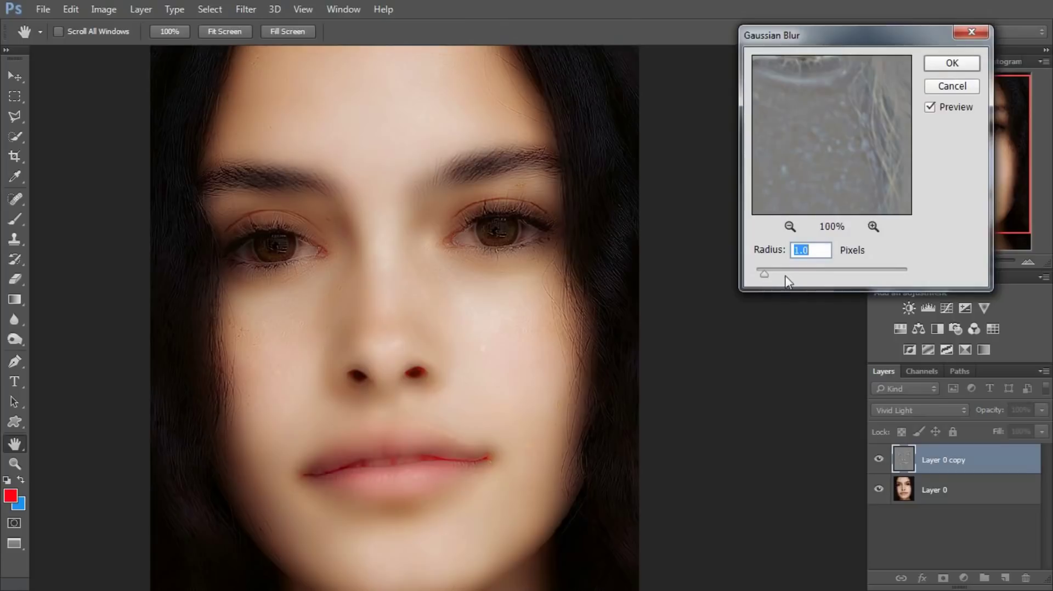
{"action": "mouse_move", "coordinate": [765, 275]}
{"action": "left_mouse_down"}
{"action": "mouse_move", "coordinate": [795, 273]}
{"action": "mouse_move", "coordinate": [766, 278]}
{"action": "left_mouse_up"}
{"action": "mouse_move", "coordinate": [767, 278]}
{"action": "left_mouse_down"}
{"action": "mouse_move", "coordinate": [756, 278]}
{"action": "mouse_move", "coordinate": [767, 276]}
{"action": "left_mouse_up"}
{"action": "left_click", "coordinate": [947, 65]}
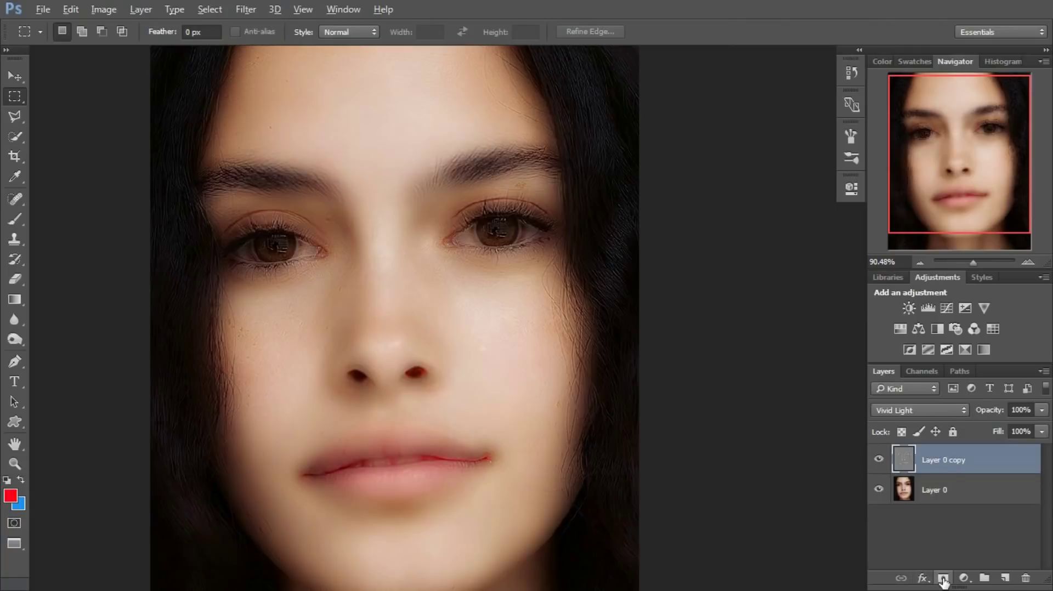
{"action": "left_click", "coordinate": [944, 580], "text": "alt"}
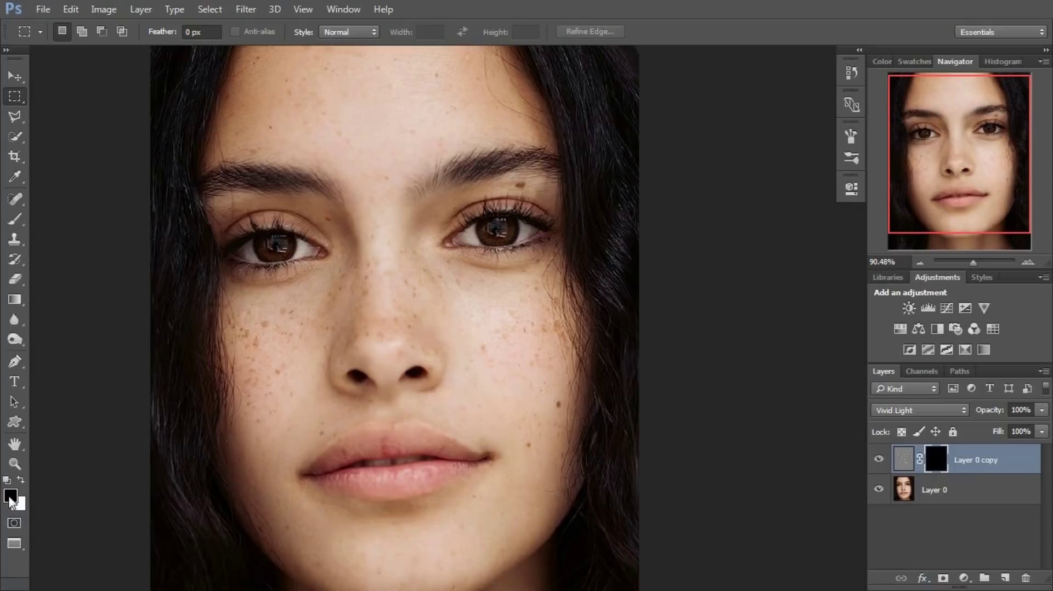
Set a 75 px, 0% hardness Brush at 78% opacity with white as foreground.
{"action": "left_click", "coordinate": [13, 221]}
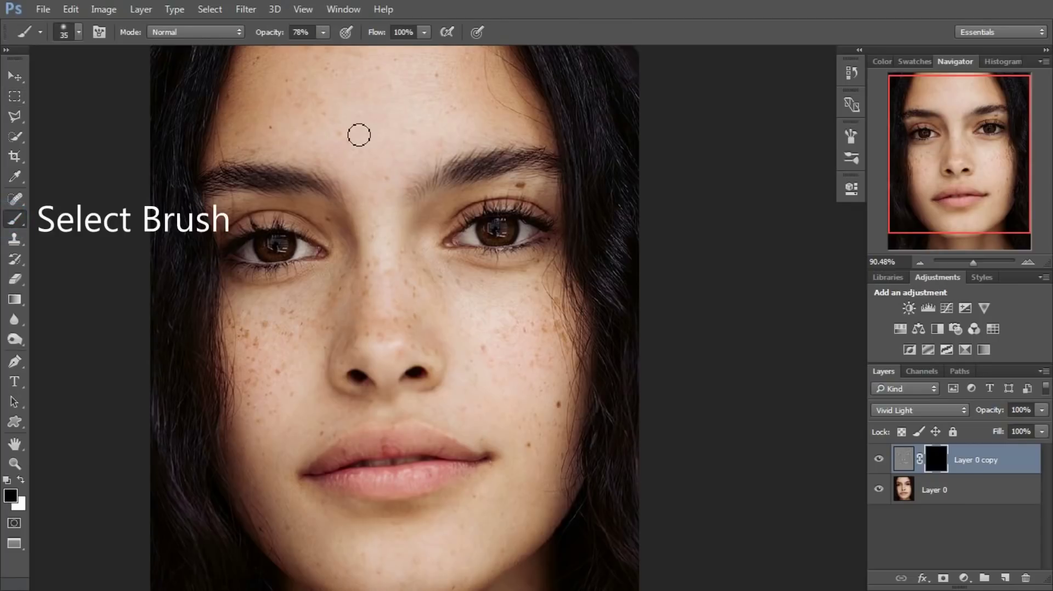
{"action": "left_click", "coordinate": [78, 32]}
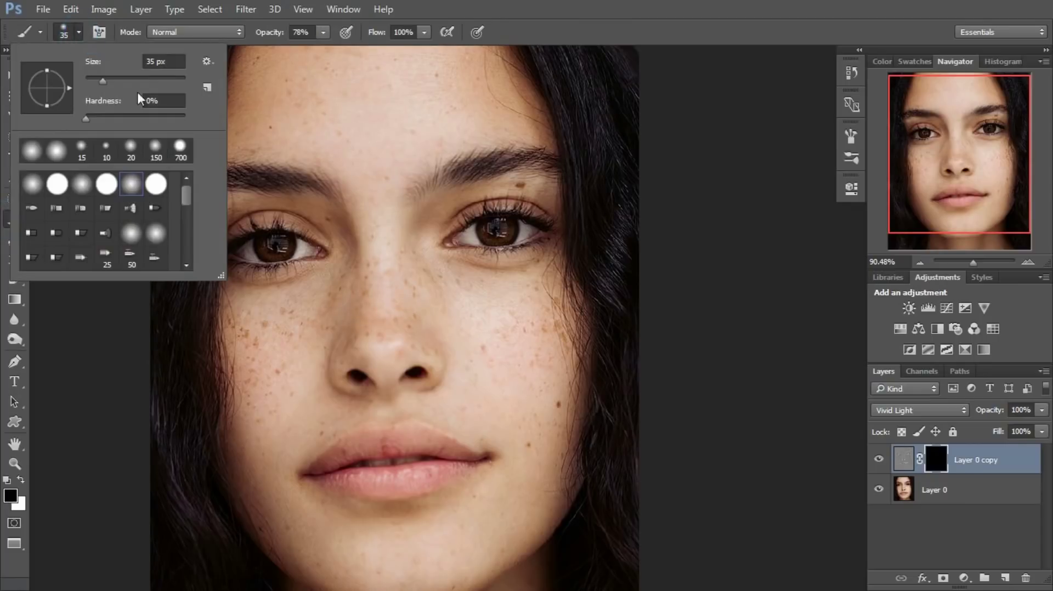
{"action": "left_click_drag", "start_coordinate": [102, 81], "coordinate": [116, 81]}
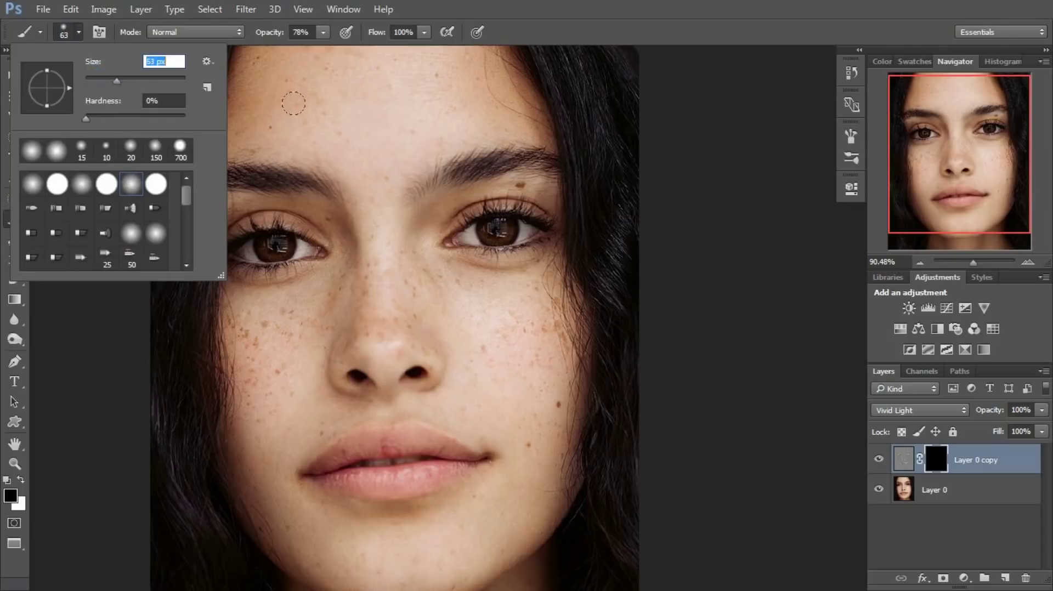
{"action": "left_click", "coordinate": [311, 102]}
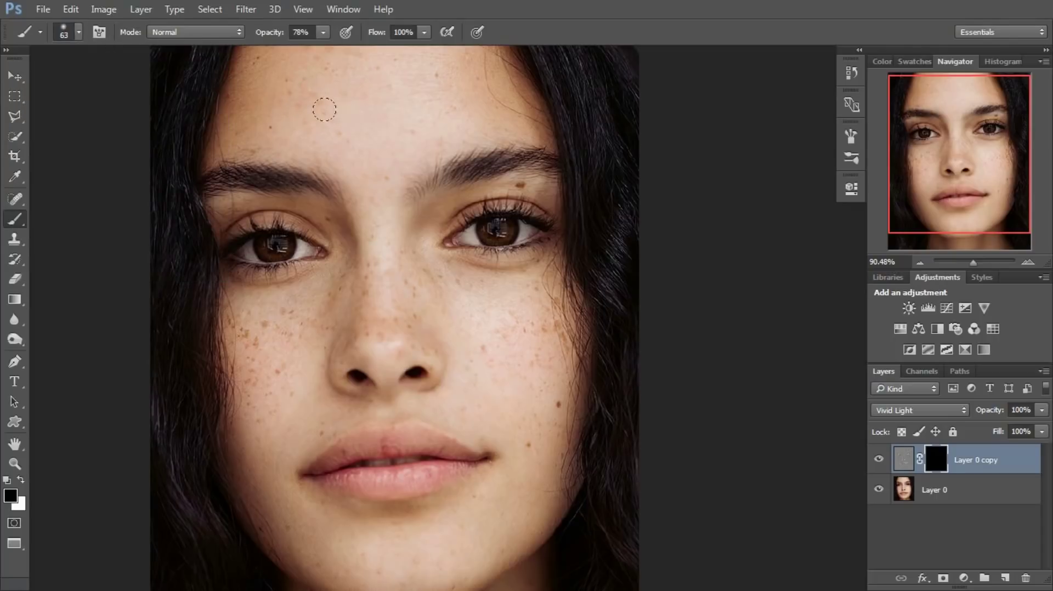
{"action": "left_click", "coordinate": [80, 33]}
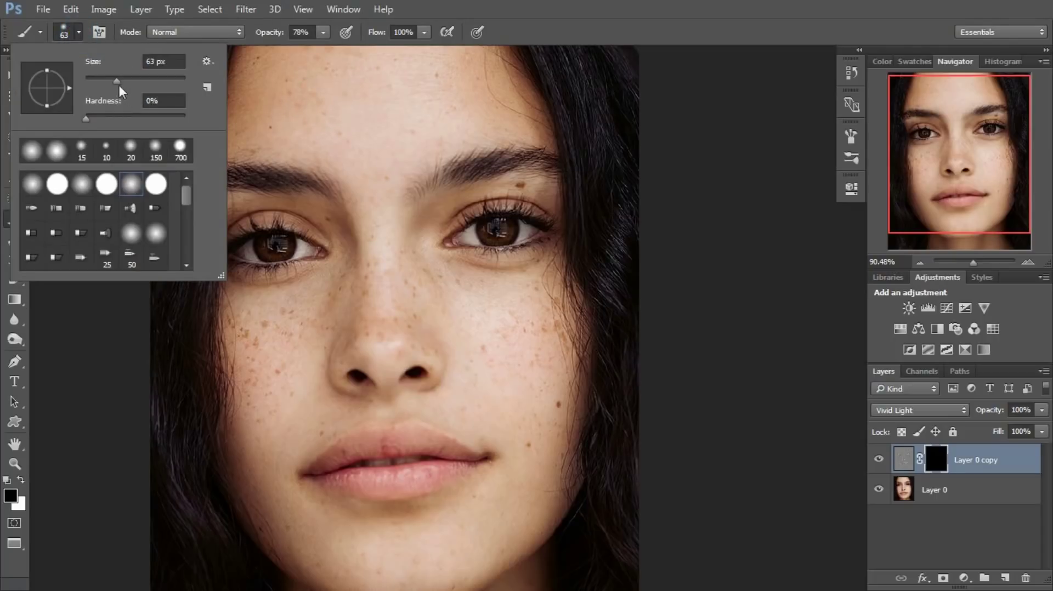
{"action": "left_click_drag", "start_coordinate": [118, 81], "coordinate": [123, 80]}
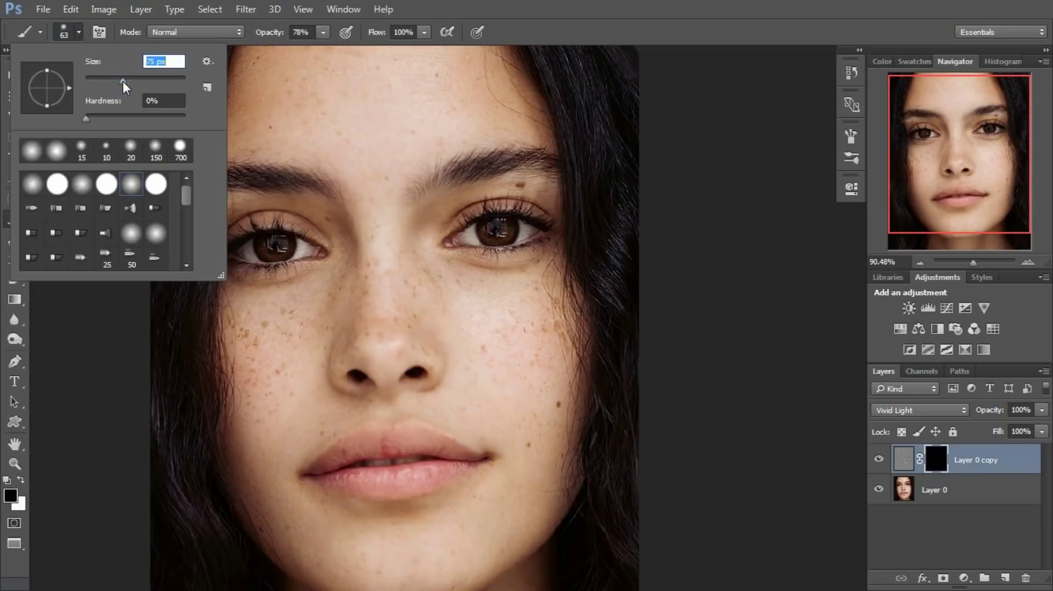
{"action": "left_click", "coordinate": [22, 480]}
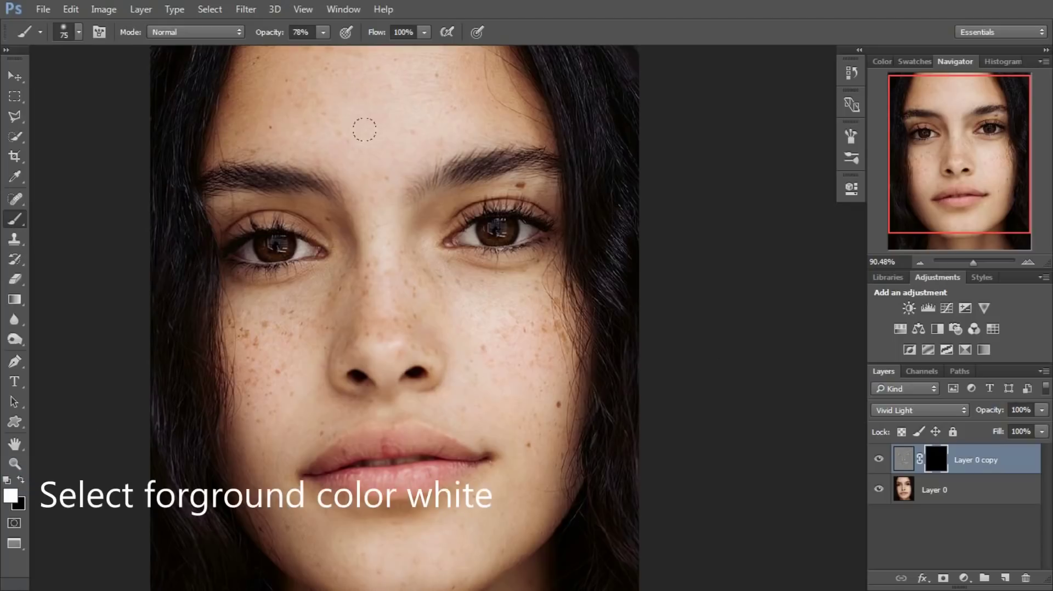
Paint white on the mask over the left cheek to reveal smoothing.
{"action": "scroll", "coordinate": [364, 129], "scroll_direction": "up", "scroll_amount": 2}
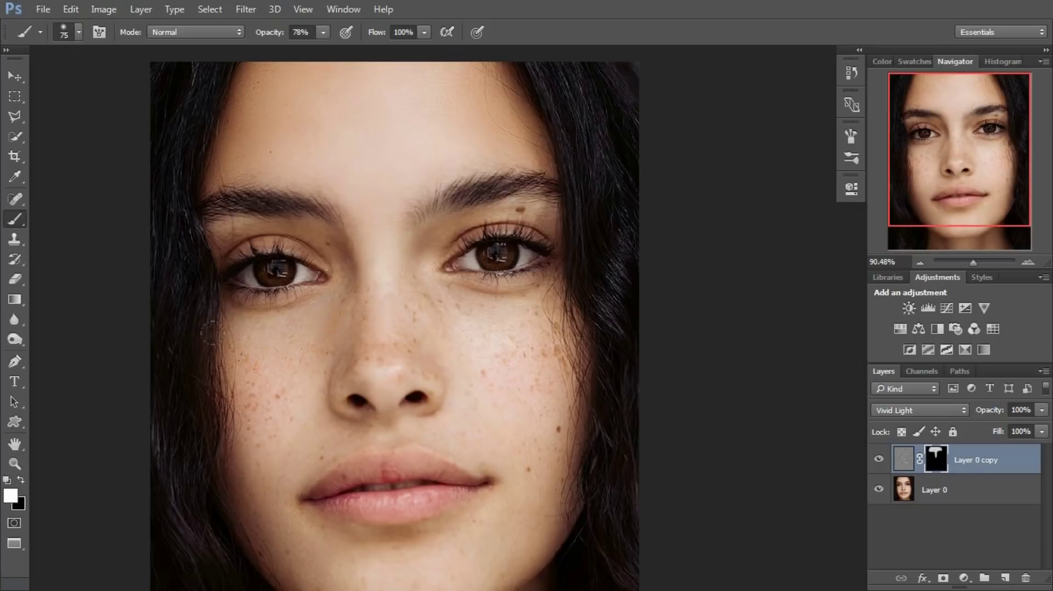
{"action": "scroll", "coordinate": [273, 411], "scroll_direction": "down", "scroll_amount": 3}
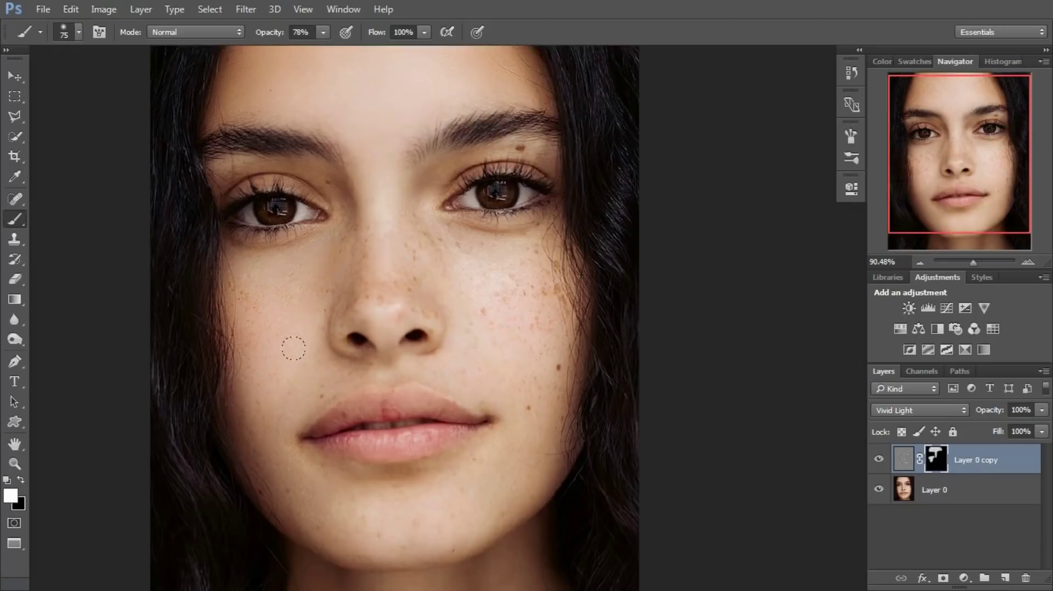
{"action": "left_click", "coordinate": [252, 277]}
{"action": "scroll", "coordinate": [249, 341], "scroll_direction": "down", "scroll_amount": 3}
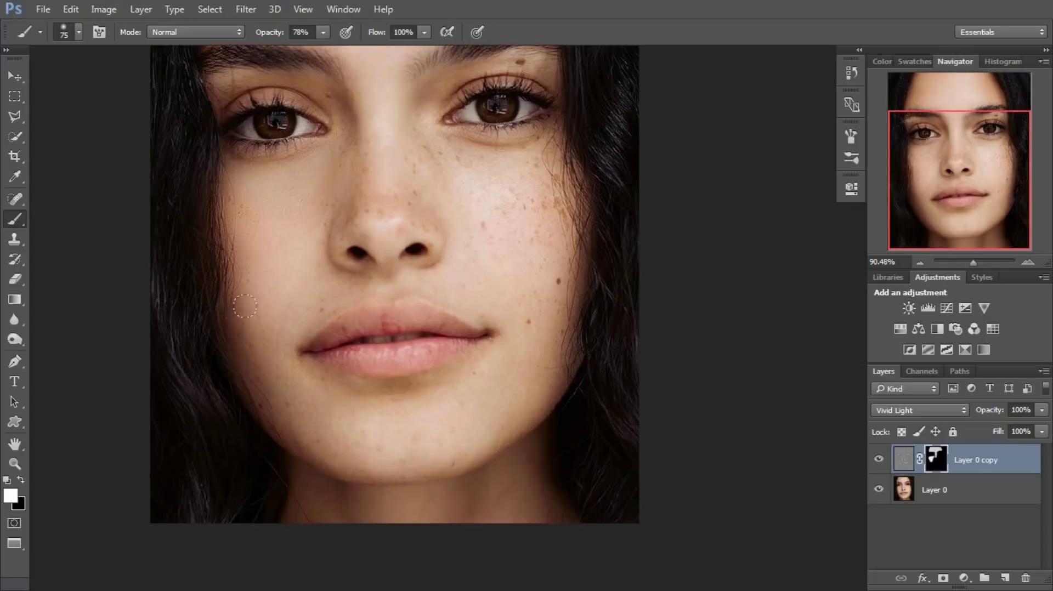
{"action": "left_click", "coordinate": [231, 267]}
Lower brush flow to 89% and paint smoothing over the right cheek and nose.
{"action": "left_click_drag", "start_coordinate": [382, 32], "coordinate": [372, 33]}
{"action": "mouse_move", "coordinate": [482, 204]}
{"action": "left_mouse_down"}
{"action": "mouse_move", "coordinate": [505, 202]}
{"action": "mouse_move", "coordinate": [529, 229]}
{"action": "left_mouse_up"}
{"action": "left_click_drag", "start_coordinate": [513, 223], "coordinate": [467, 197]}
{"action": "scroll", "coordinate": [501, 266], "scroll_direction": "up", "scroll_amount": 2}
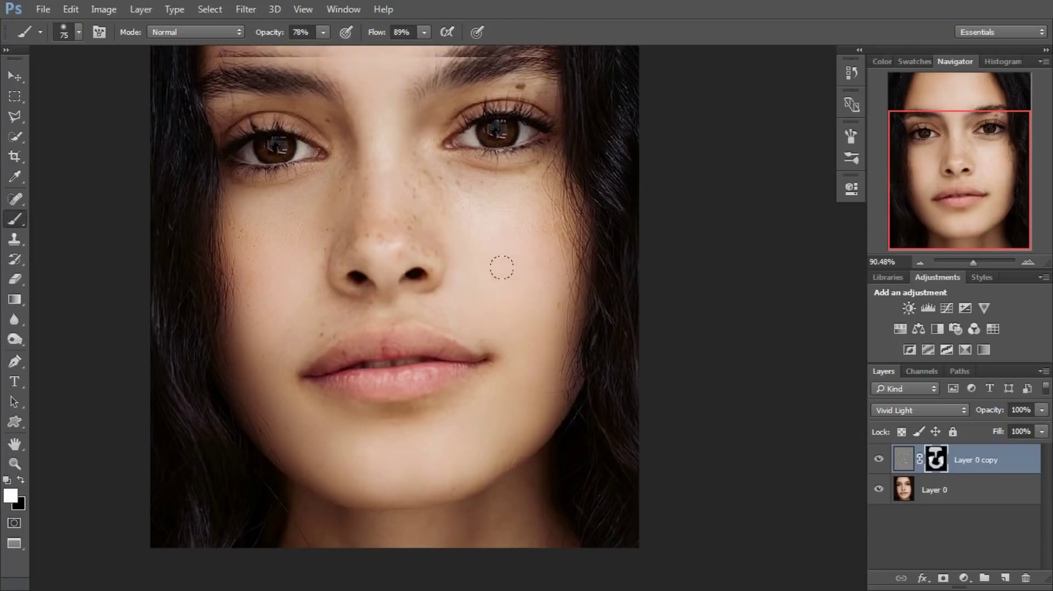
{"action": "mouse_move", "coordinate": [418, 164]}
{"action": "left_mouse_down"}
{"action": "mouse_move", "coordinate": [464, 203]}
{"action": "mouse_move", "coordinate": [378, 250]}
{"action": "left_mouse_up"}
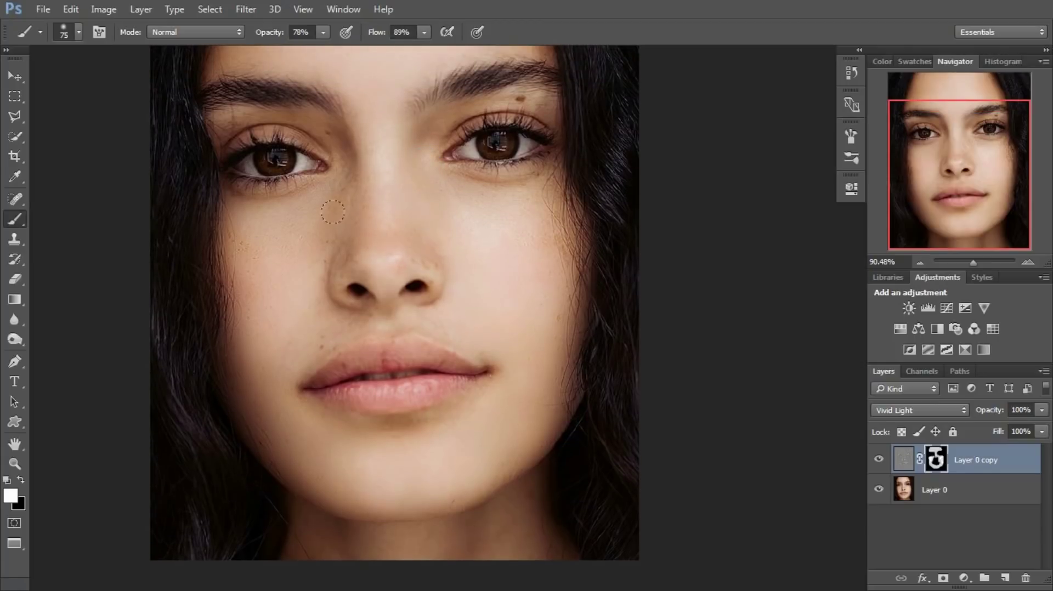
{"action": "left_click", "coordinate": [411, 259]}
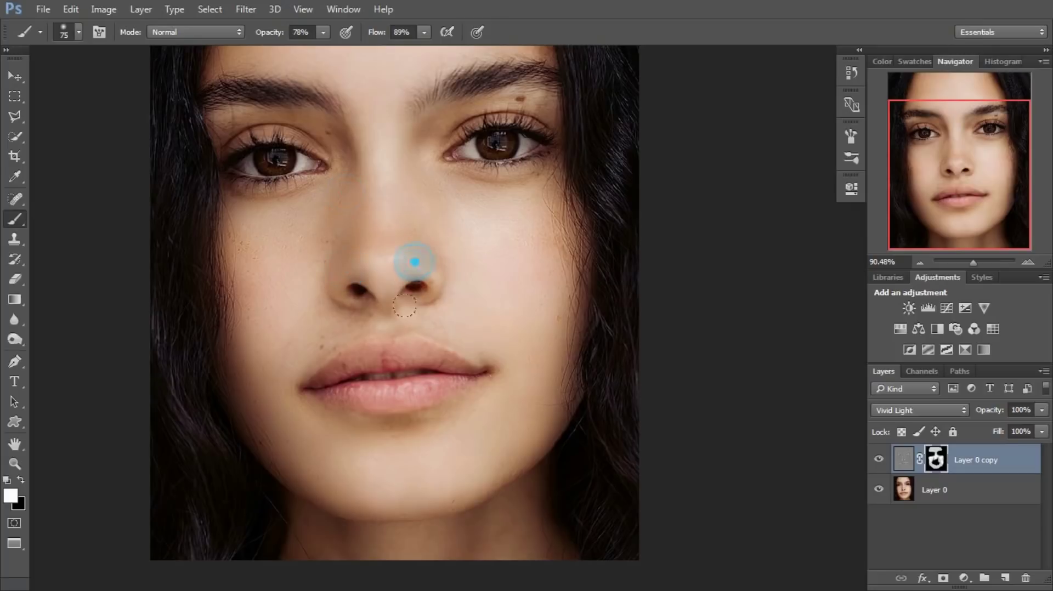
{"action": "scroll", "coordinate": [377, 245], "scroll_direction": "down", "scroll_amount": 3}
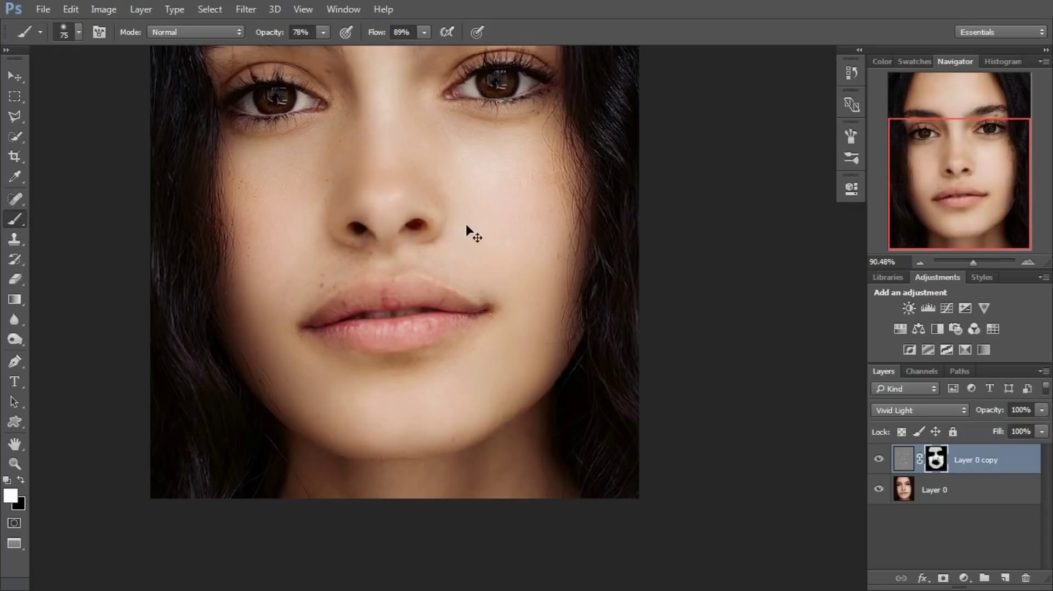
Zoom to 300%, shrink the brush, and pan across the lips for close-up retouching.
{"action": "key", "text": "ctrl+plus"}
{"action": "key", "text": "ctrl+plus"}
{"action": "mouse_move", "coordinate": [280, 182]}
{"action": "left_mouse_down"}
{"action": "mouse_move", "coordinate": [422, 313]}
{"action": "mouse_move", "coordinate": [593, 254]}
{"action": "left_mouse_up"}
{"action": "key", "text": "ctrl+plus"}
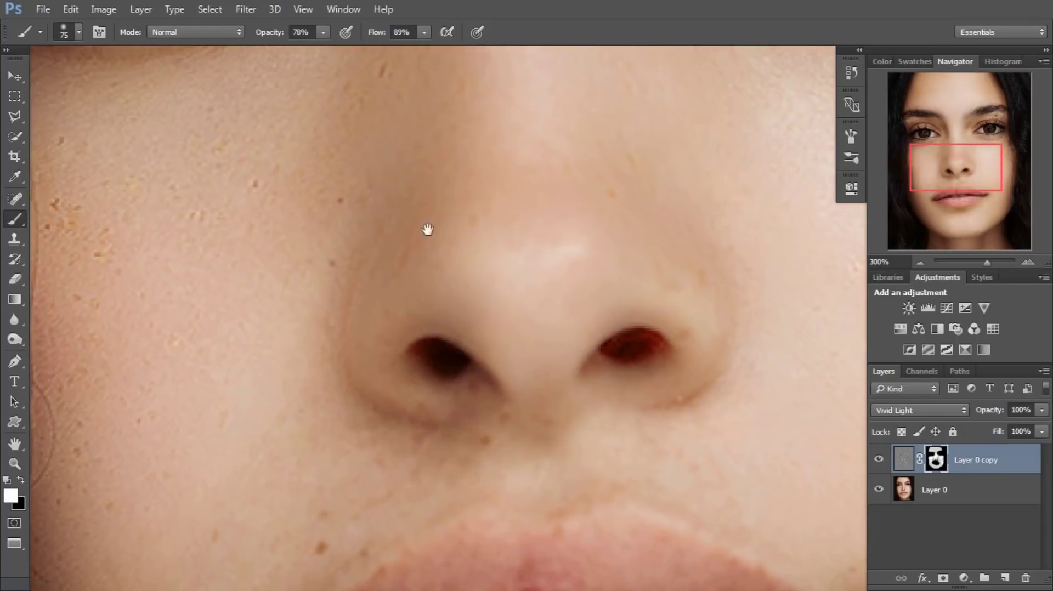
{"action": "left_click_drag", "start_coordinate": [427, 230], "coordinate": [558, 262]}
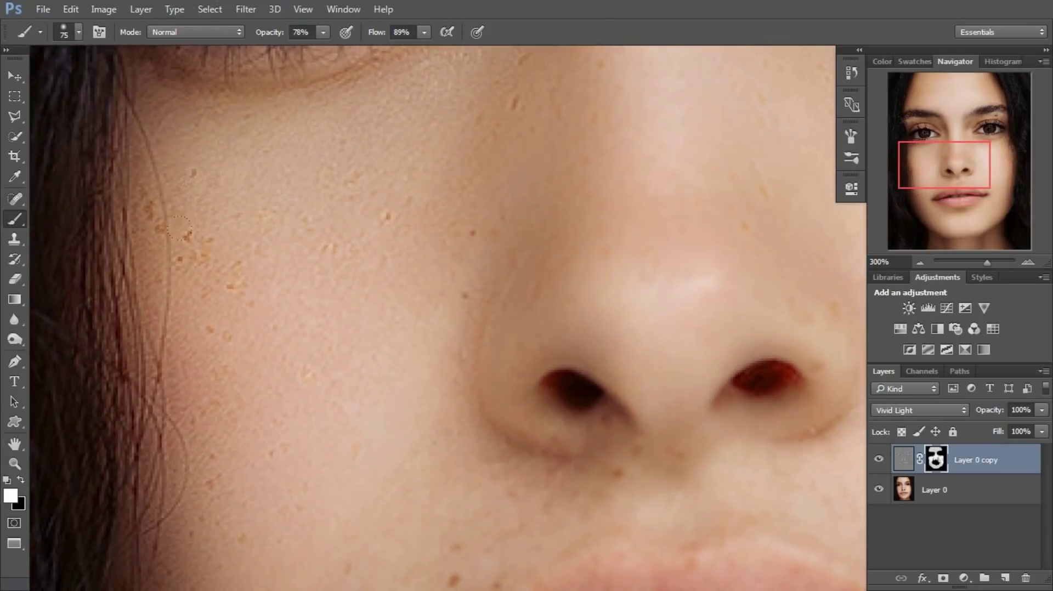
{"action": "key", "text": "bracketleft"}
{"action": "key", "text": "bracketleft"}
{"action": "scroll", "coordinate": [274, 252], "scroll_direction": "down", "scroll_amount": 2}
{"action": "scroll", "coordinate": [384, 269], "scroll_direction": "down", "scroll_amount": 2}
{"action": "scroll", "coordinate": [451, 276], "scroll_direction": "down", "scroll_amount": 1}
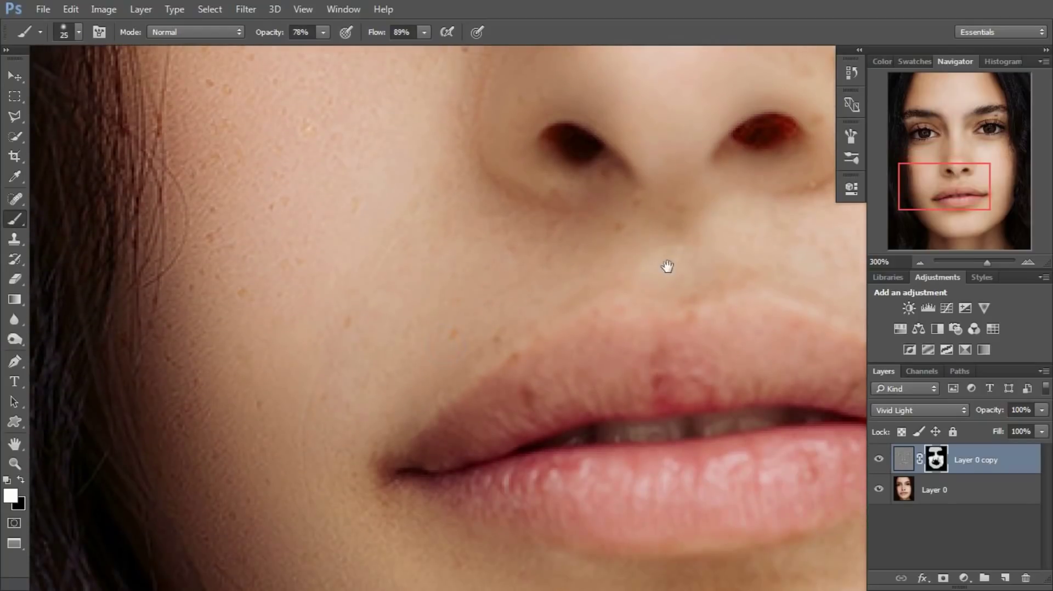
{"action": "left_click_drag", "start_coordinate": [668, 269], "coordinate": [400, 258]}
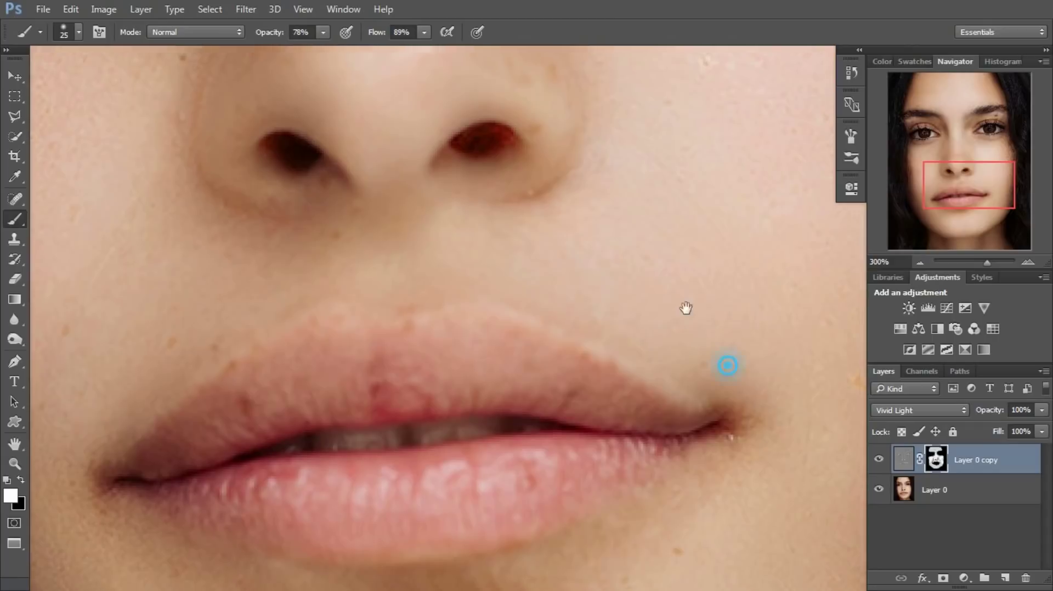
{"action": "left_click_drag", "start_coordinate": [728, 363], "coordinate": [683, 248]}
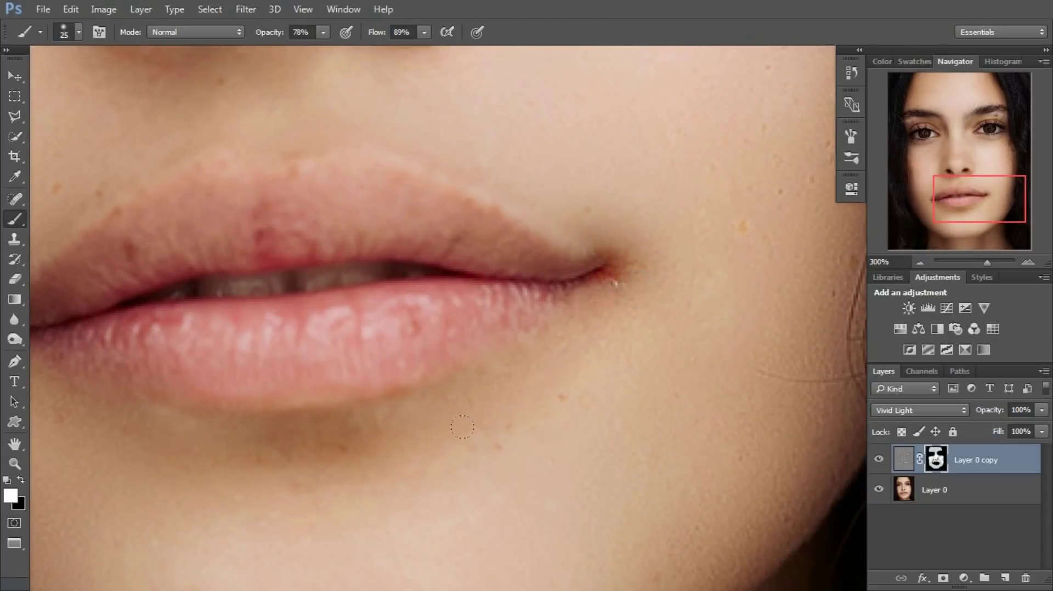
{"action": "left_click_drag", "start_coordinate": [447, 450], "coordinate": [638, 344]}
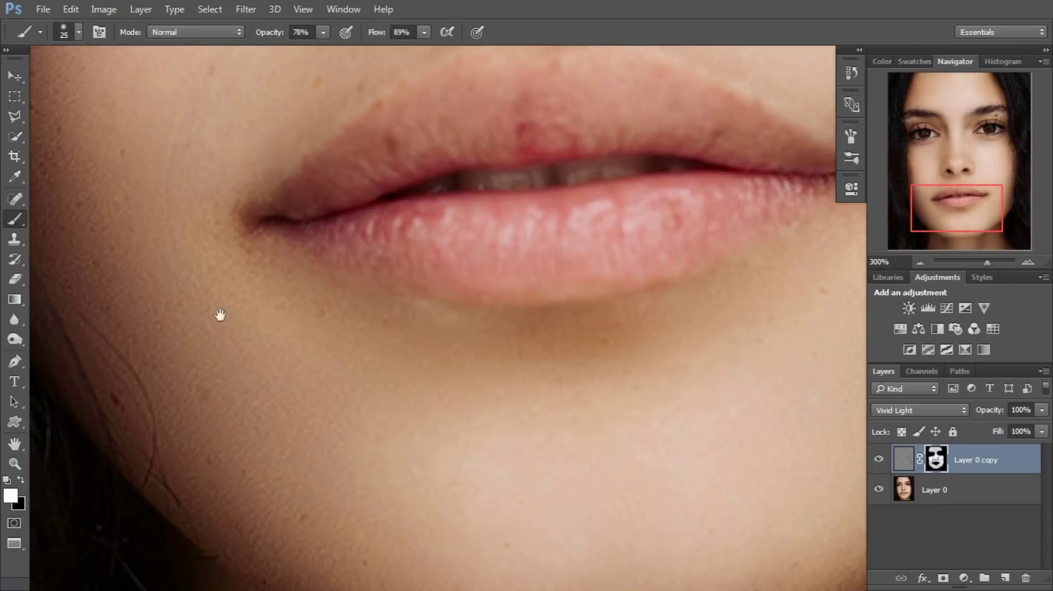
Smooth the nose tip, the dark spot above the left eye, and skin beside the right eye.
{"action": "left_click_drag", "start_coordinate": [220, 315], "coordinate": [346, 488]}
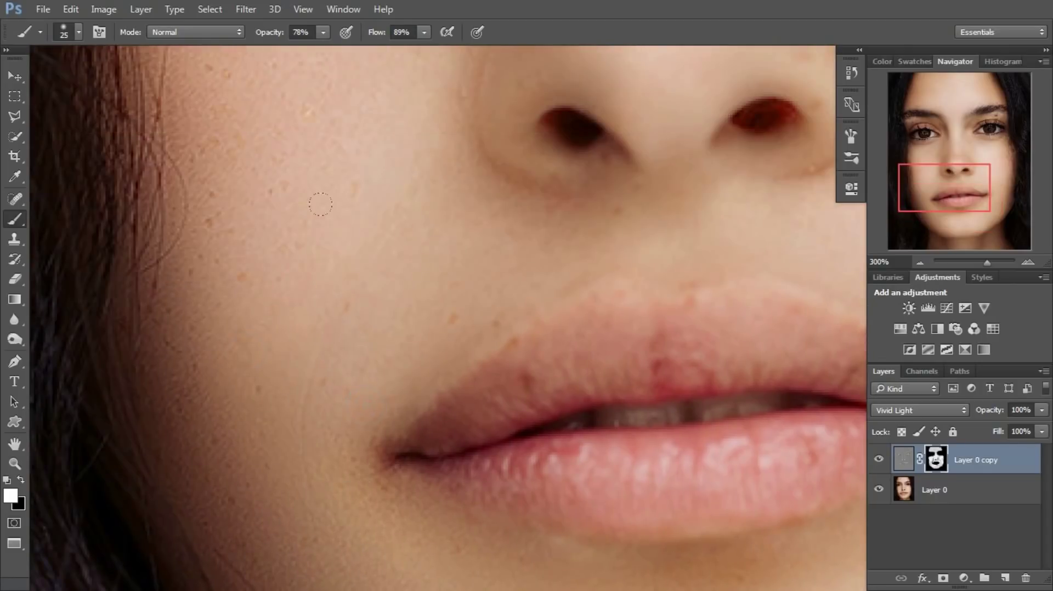
{"action": "left_click_drag", "start_coordinate": [321, 204], "coordinate": [346, 262]}
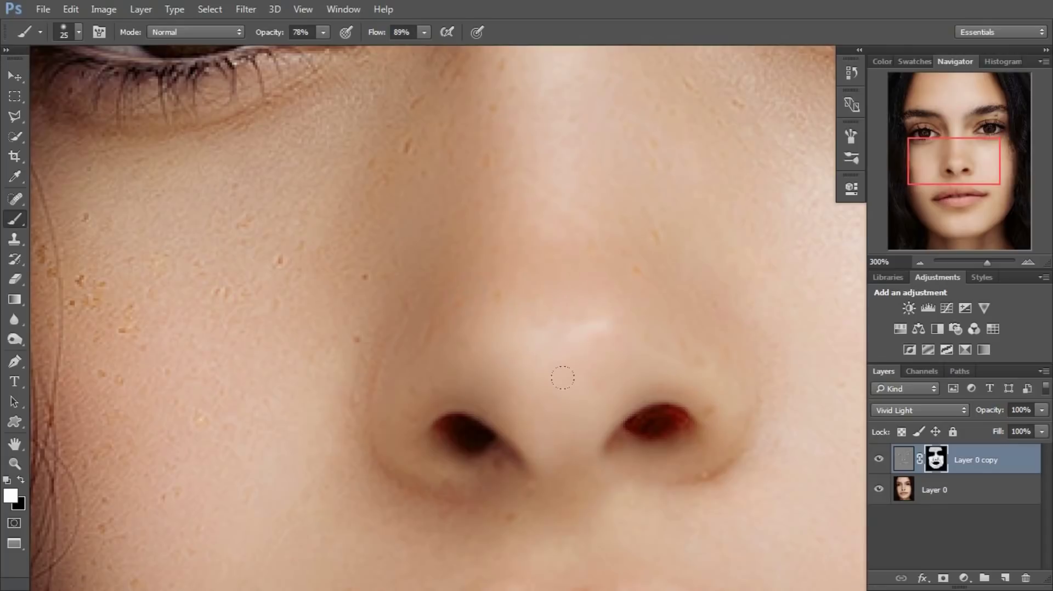
{"action": "left_click", "coordinate": [602, 369]}
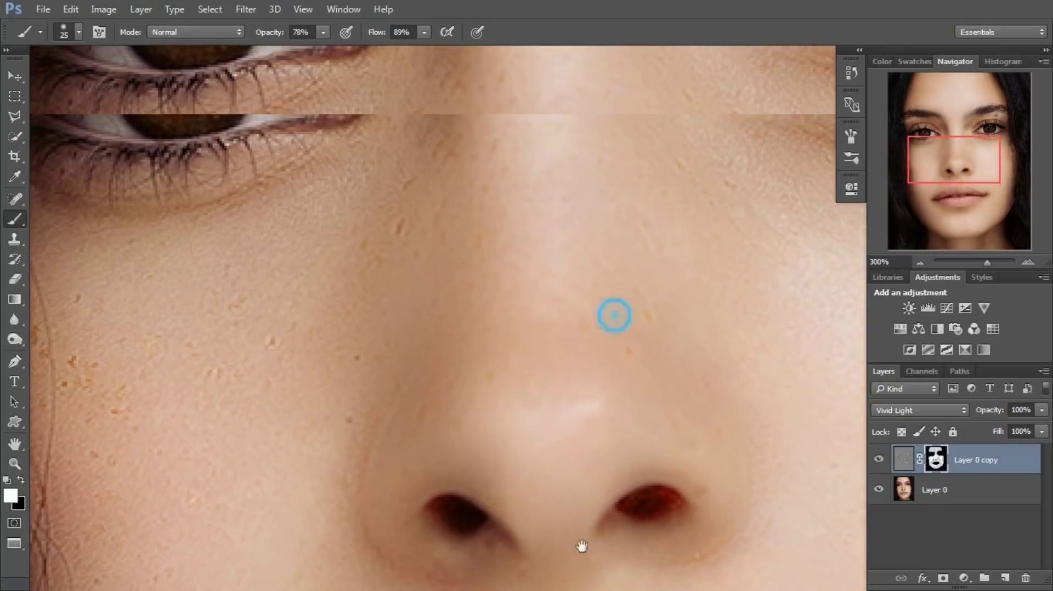
{"action": "left_click_drag", "start_coordinate": [611, 312], "coordinate": [536, 380]}
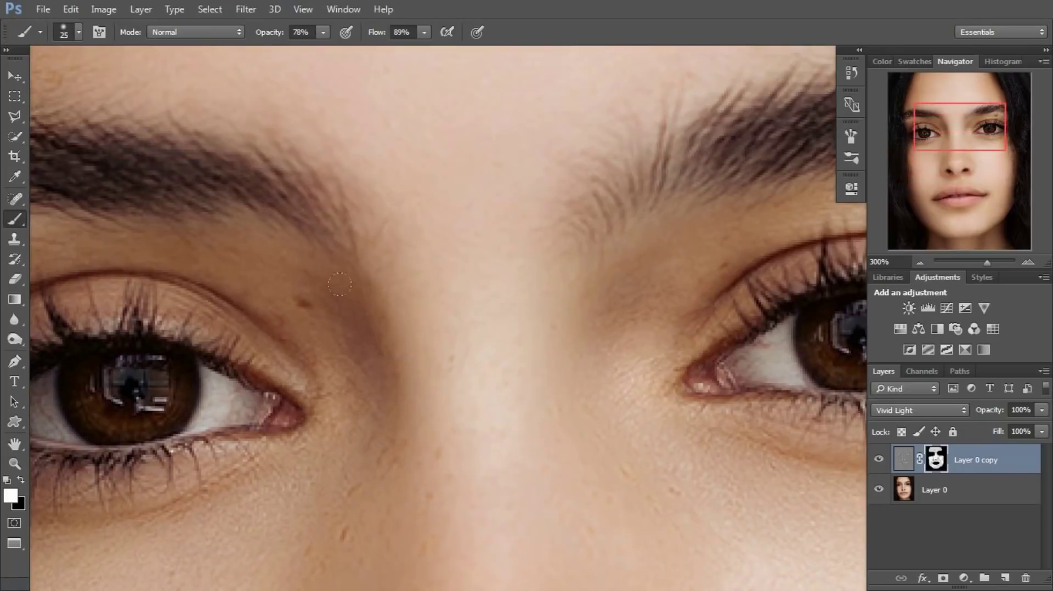
{"action": "left_click", "coordinate": [308, 310]}
{"action": "left_click", "coordinate": [654, 278]}
{"action": "left_click", "coordinate": [607, 309]}
{"action": "key", "text": "ctrl+minus"}
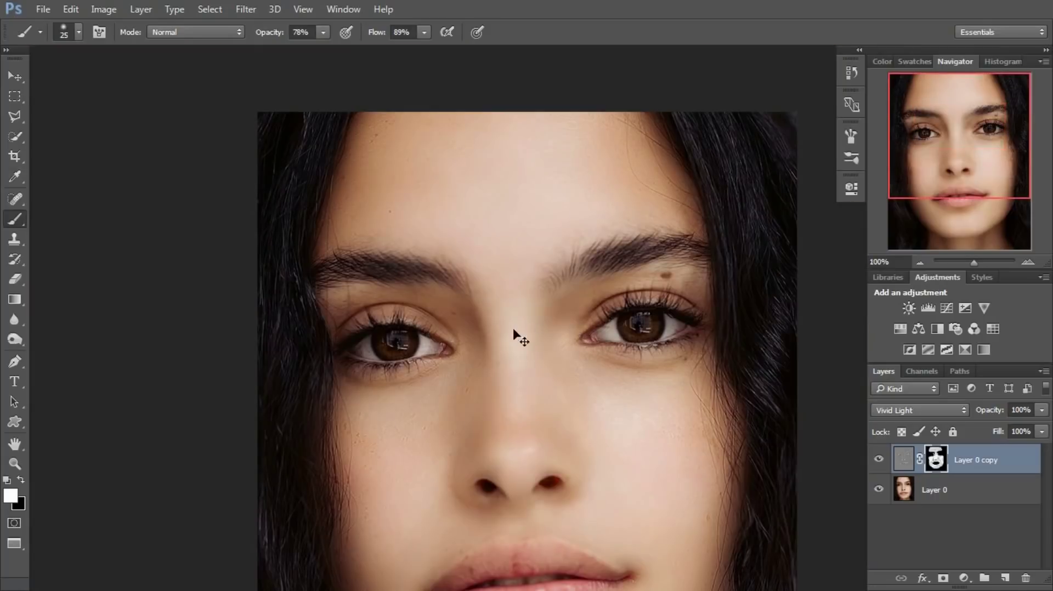
Enlarge the brush and smooth the nose bridge, left eyelid and mole above the right eye.
{"action": "key", "text": "bracketright"}
{"action": "key", "text": "bracketright"}
{"action": "left_click", "coordinate": [487, 324]}
{"action": "left_click", "coordinate": [508, 316]}
{"action": "key", "text": "bracketright"}
{"action": "left_click", "coordinate": [369, 298]}
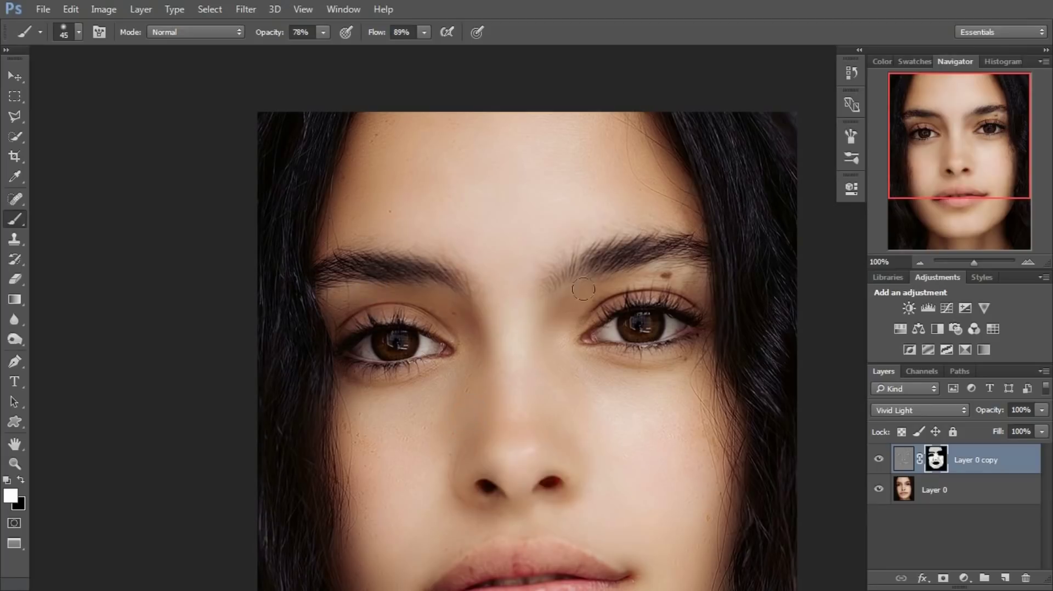
{"action": "left_click", "coordinate": [666, 275]}
Set brush flow to 78% and opacity to 59%, then smooth the forehead between the brows.
{"action": "left_click_drag", "start_coordinate": [384, 32], "coordinate": [369, 30]}
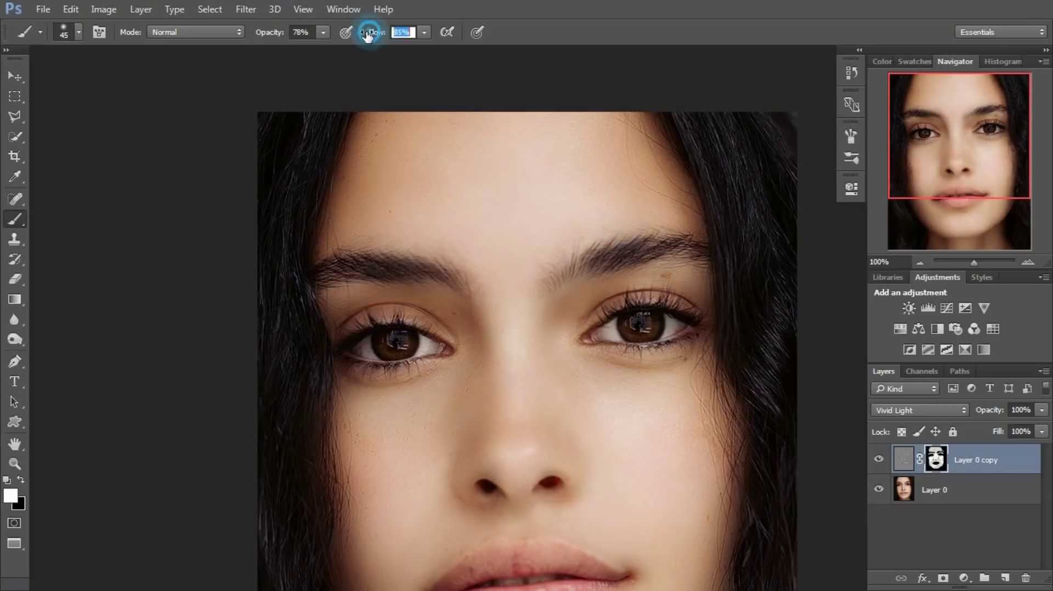
{"action": "left_click_drag", "start_coordinate": [273, 32], "coordinate": [254, 37]}
{"action": "left_click", "coordinate": [620, 228]}
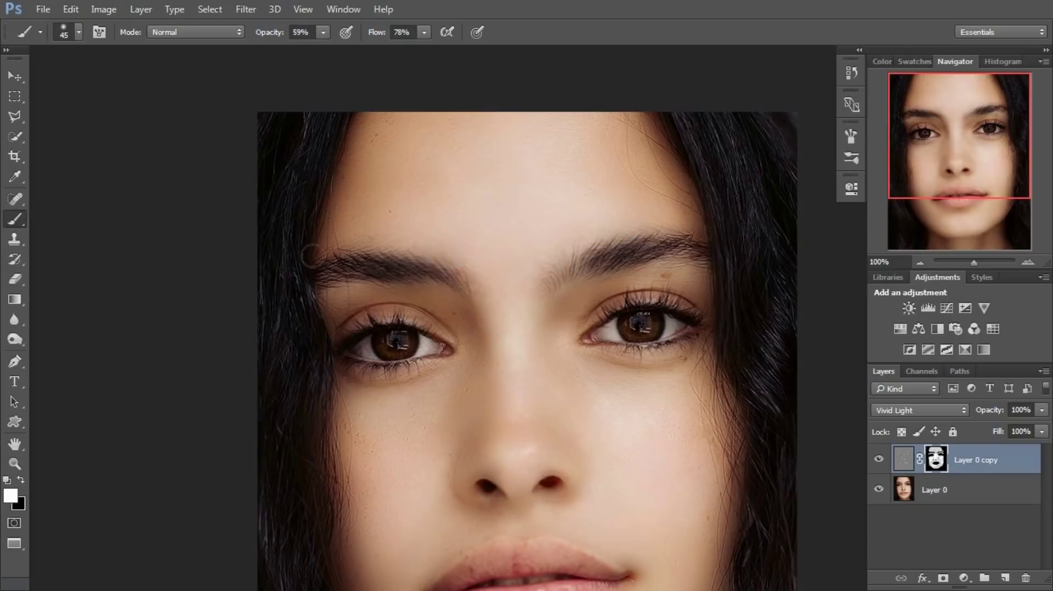
{"action": "scroll", "coordinate": [617, 253], "scroll_direction": "up", "scroll_amount": 2}
{"action": "scroll", "coordinate": [617, 253], "scroll_direction": "down", "scroll_amount": 2}
{"action": "scroll", "coordinate": [548, 219], "scroll_direction": "down", "scroll_amount": 3}
{"action": "left_click", "coordinate": [465, 94]}
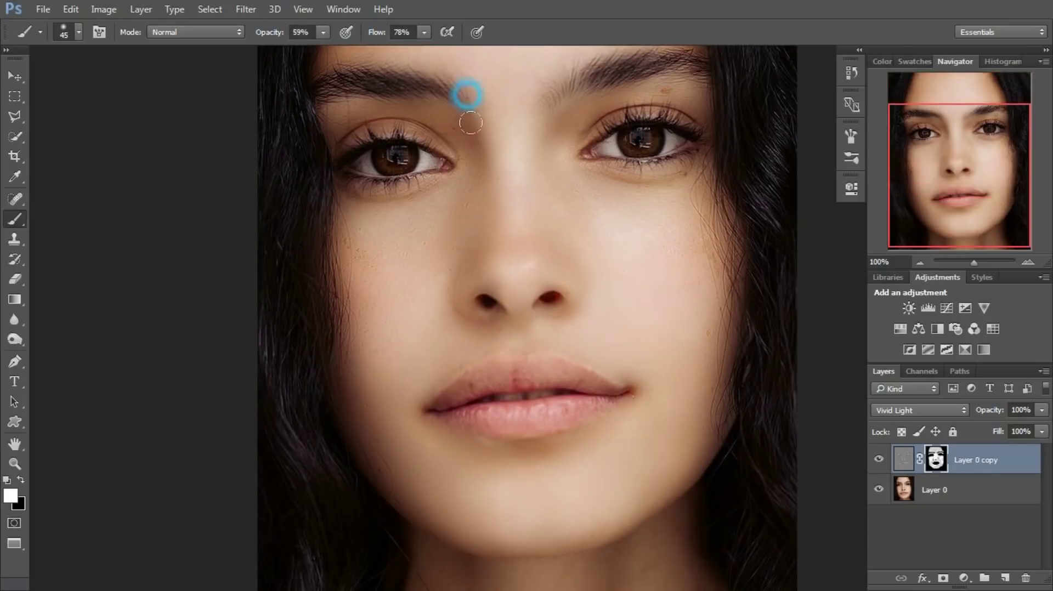
{"action": "left_click", "coordinate": [555, 103]}
Enlarge the brush to 80 px and smooth the skin along the jaw and chin.
{"action": "scroll", "coordinate": [631, 112], "scroll_direction": "up", "scroll_amount": 1}
{"action": "scroll", "coordinate": [743, 313], "scroll_direction": "down", "scroll_amount": 3}
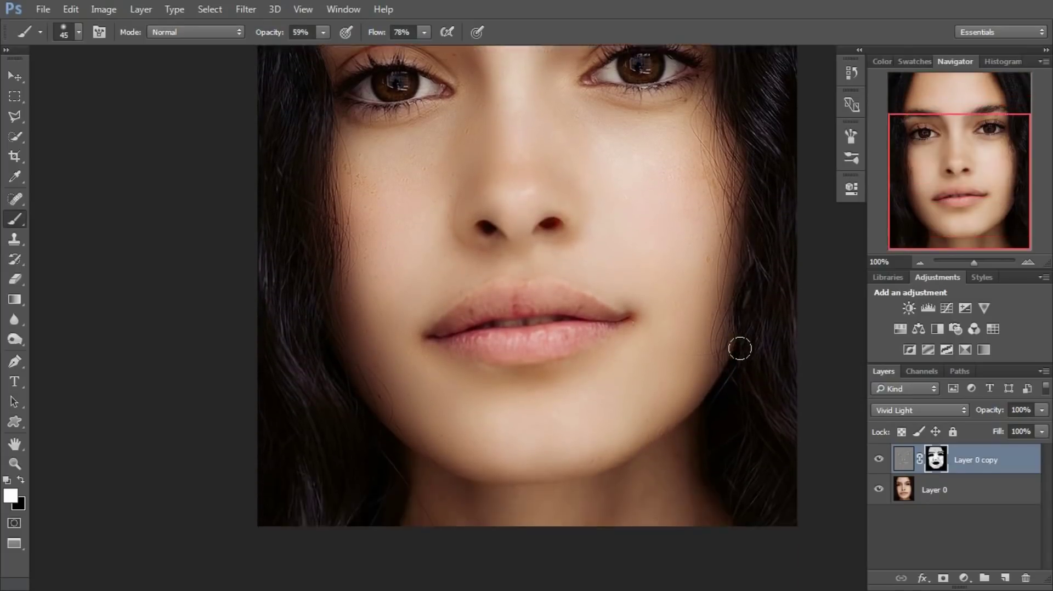
{"action": "scroll", "coordinate": [686, 190], "scroll_direction": "up", "scroll_amount": 1}
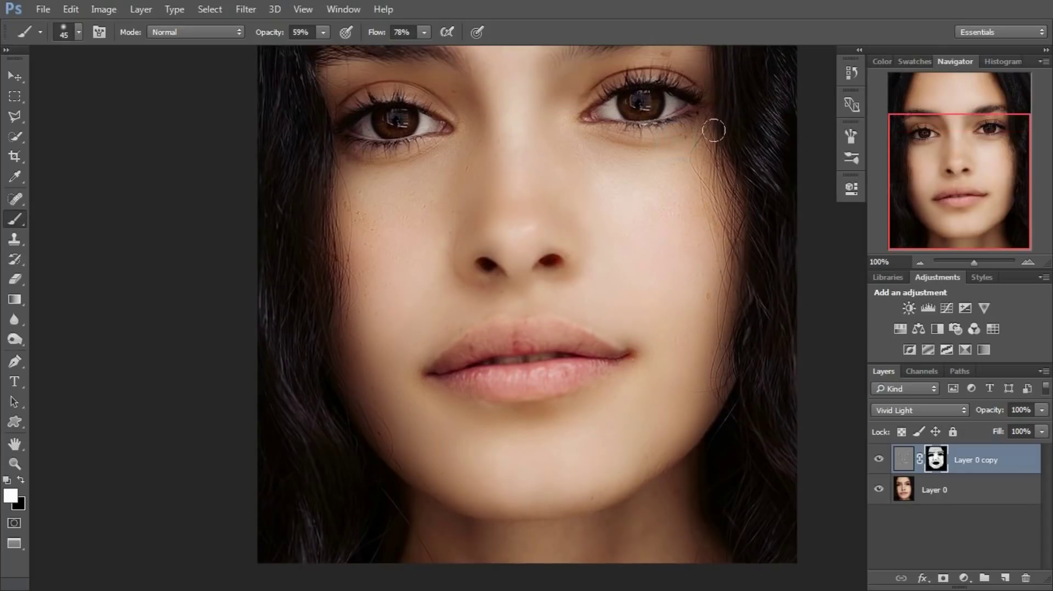
{"action": "scroll", "coordinate": [714, 130], "scroll_direction": "up", "scroll_amount": 1}
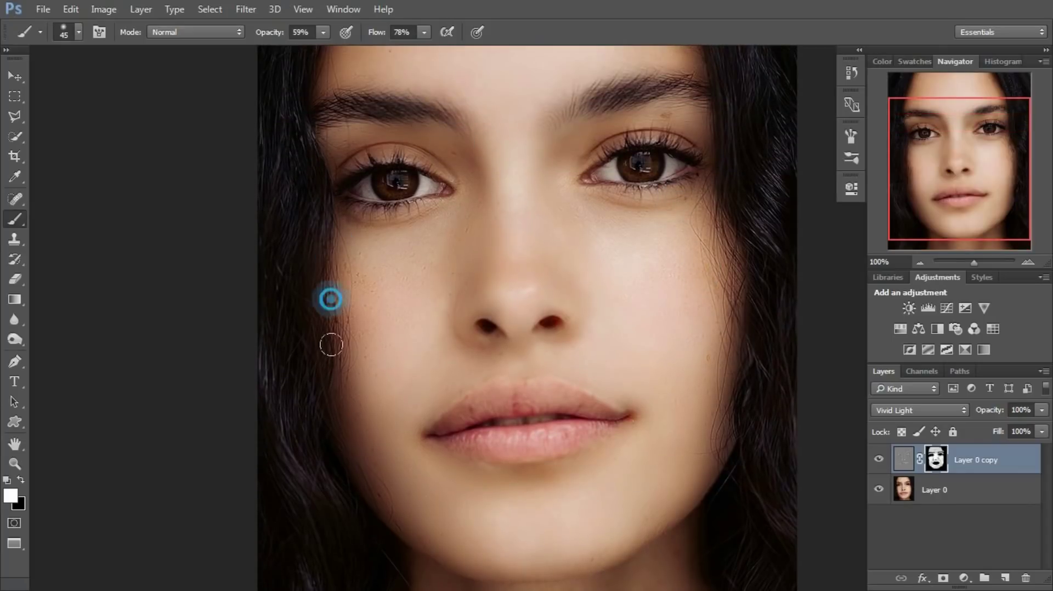
{"action": "scroll", "coordinate": [329, 362], "scroll_direction": "down", "scroll_amount": 2}
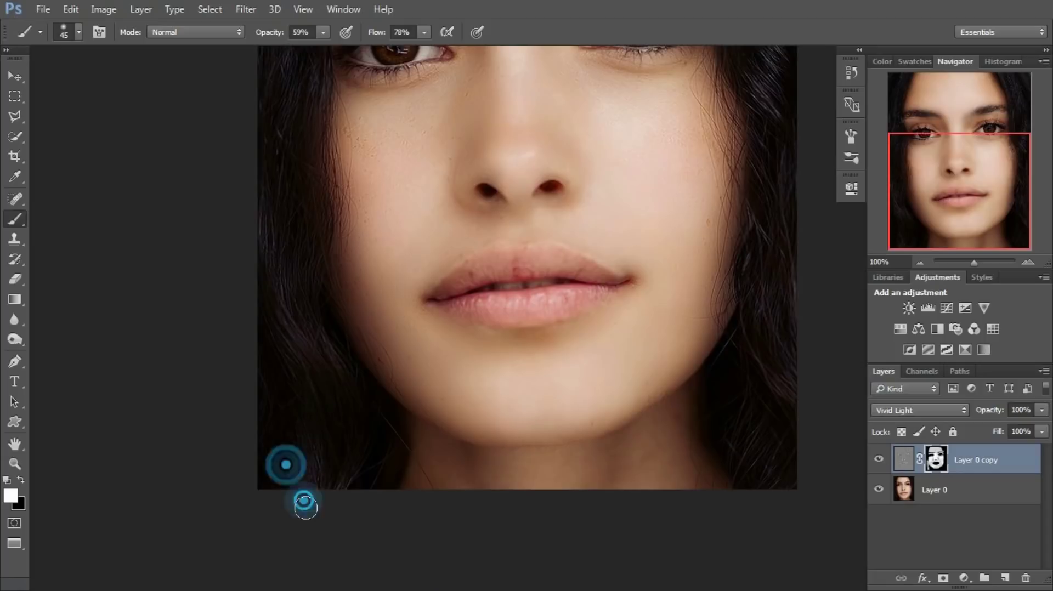
{"action": "scroll", "coordinate": [761, 469], "scroll_direction": "up", "scroll_amount": 1}
{"action": "scroll", "coordinate": [765, 456], "scroll_direction": "up", "scroll_amount": 3}
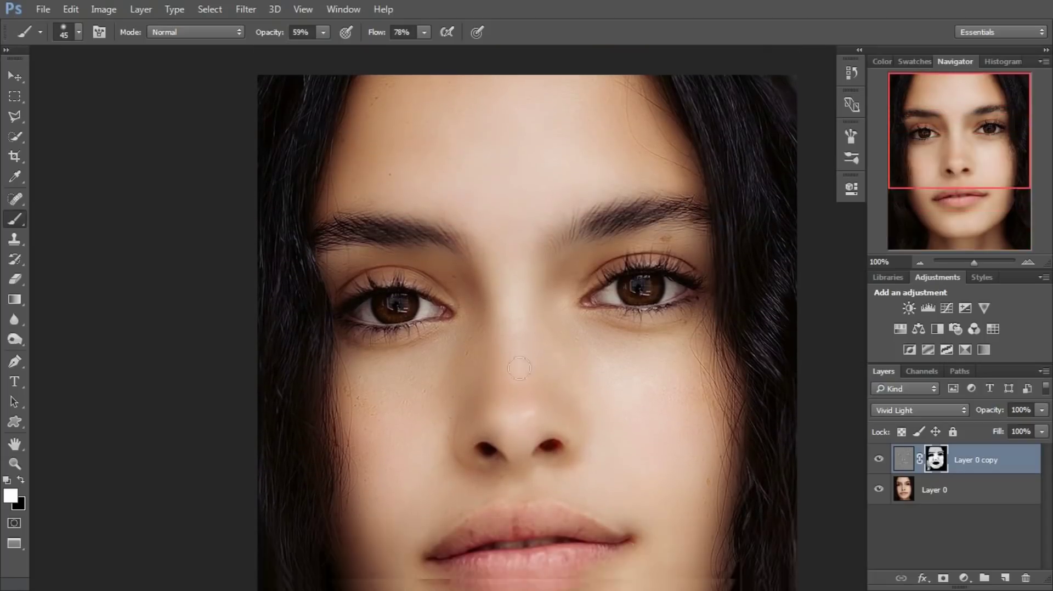
{"action": "scroll", "coordinate": [691, 330], "scroll_direction": "down", "scroll_amount": 2}
{"action": "scroll", "coordinate": [802, 323], "scroll_direction": "up", "scroll_amount": 3}
{"action": "scroll", "coordinate": [746, 219], "scroll_direction": "up", "scroll_amount": 1}
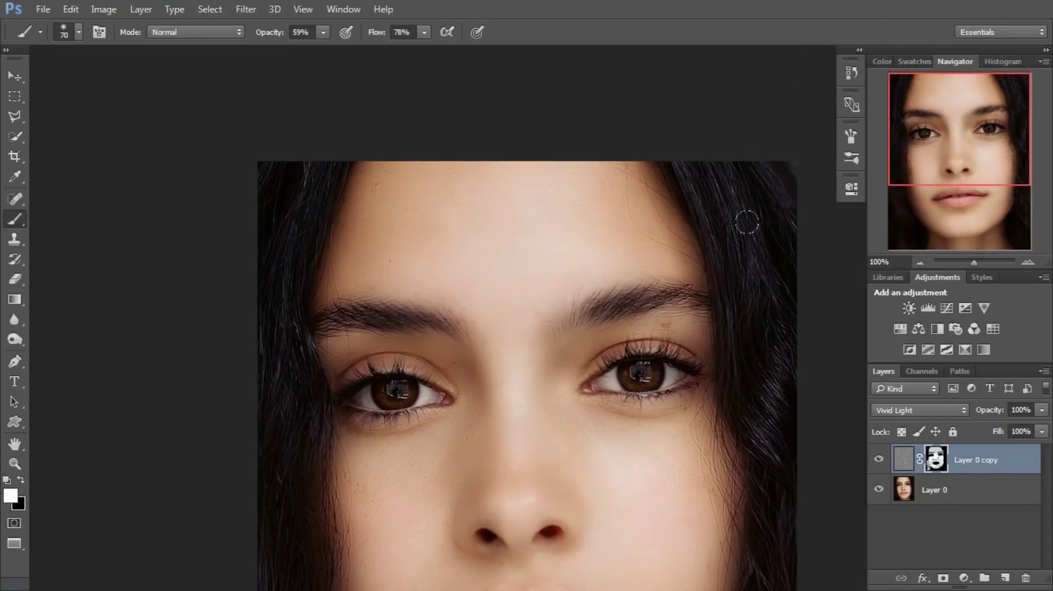
{"action": "key", "text": "bracketright"}
{"action": "key", "text": "bracketright"}
{"action": "key", "text": "bracketright"}
{"action": "scroll", "coordinate": [803, 357], "scroll_direction": "down", "scroll_amount": 2}
{"action": "scroll", "coordinate": [783, 470], "scroll_direction": "down", "scroll_amount": 1}
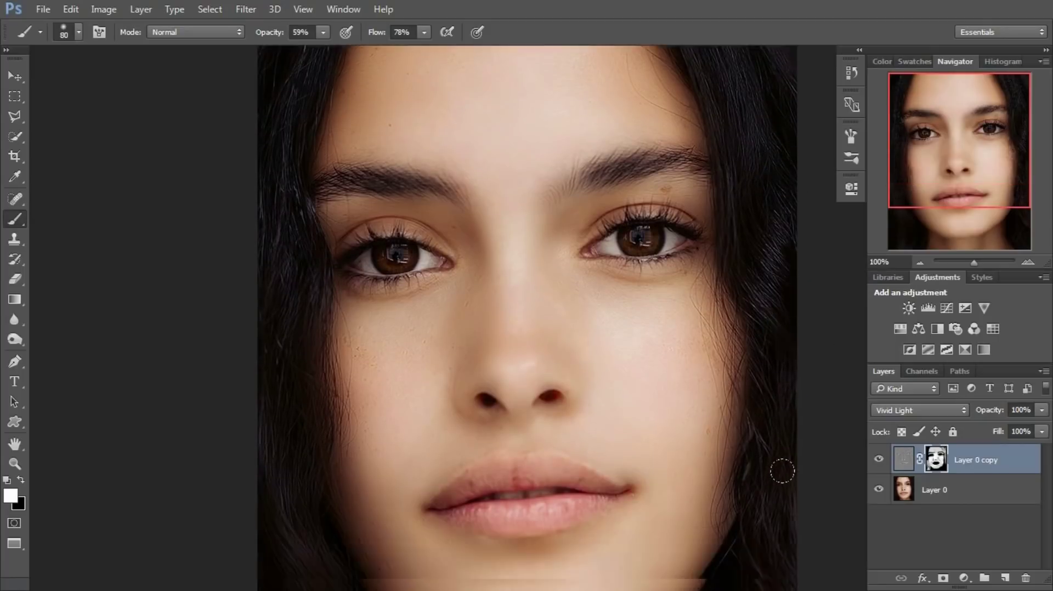
{"action": "scroll", "coordinate": [782, 469], "scroll_direction": "down", "scroll_amount": 1}
{"action": "scroll", "coordinate": [635, 367], "scroll_direction": "up", "scroll_amount": 1}
{"action": "scroll", "coordinate": [635, 367], "scroll_direction": "up", "scroll_amount": 2}
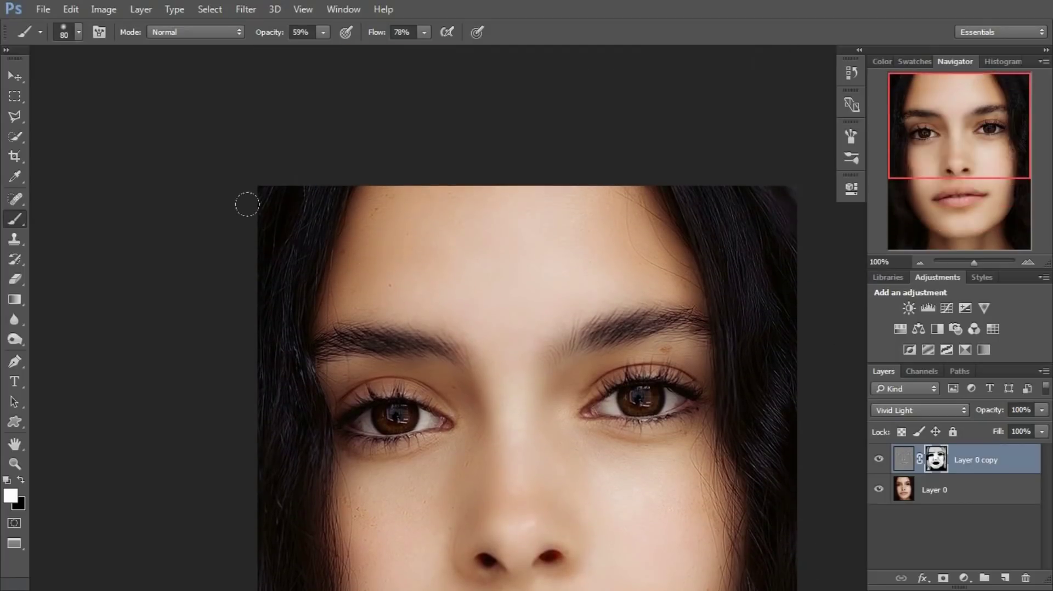
{"action": "scroll", "coordinate": [583, 340], "scroll_direction": "down", "scroll_amount": 4}
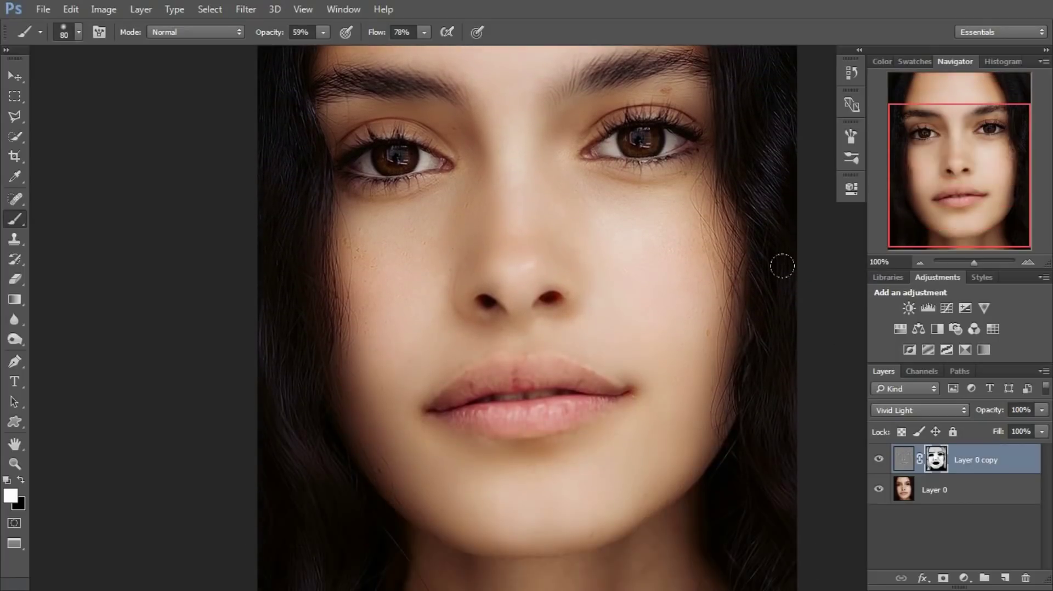
{"action": "scroll", "coordinate": [780, 263], "scroll_direction": "down", "scroll_amount": 2}
{"action": "left_click", "coordinate": [728, 509]}
{"action": "left_click", "coordinate": [679, 442]}
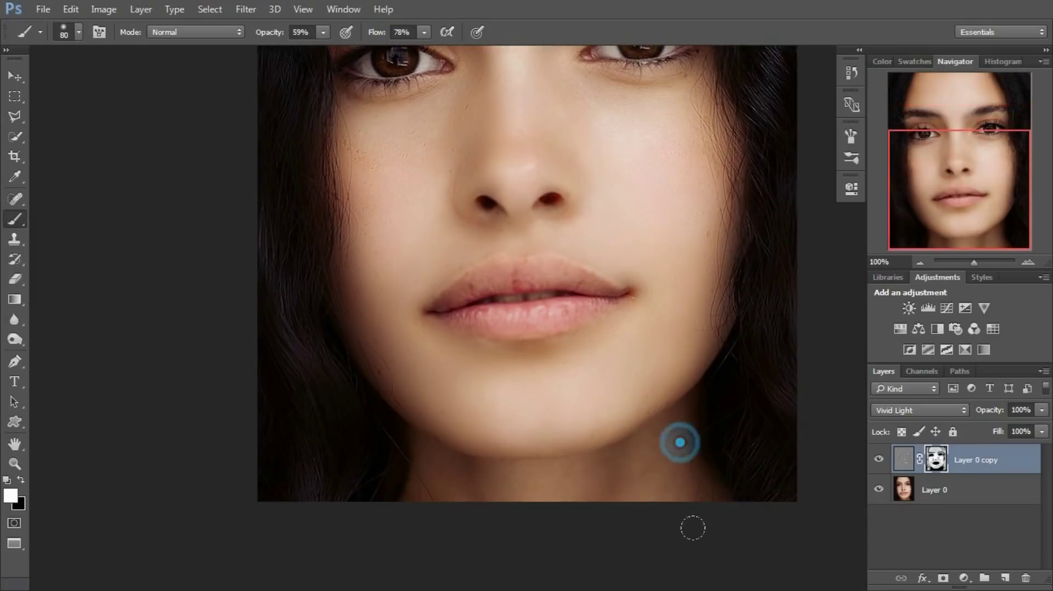
{"action": "left_click", "coordinate": [427, 476]}
{"action": "left_click", "coordinate": [581, 496]}
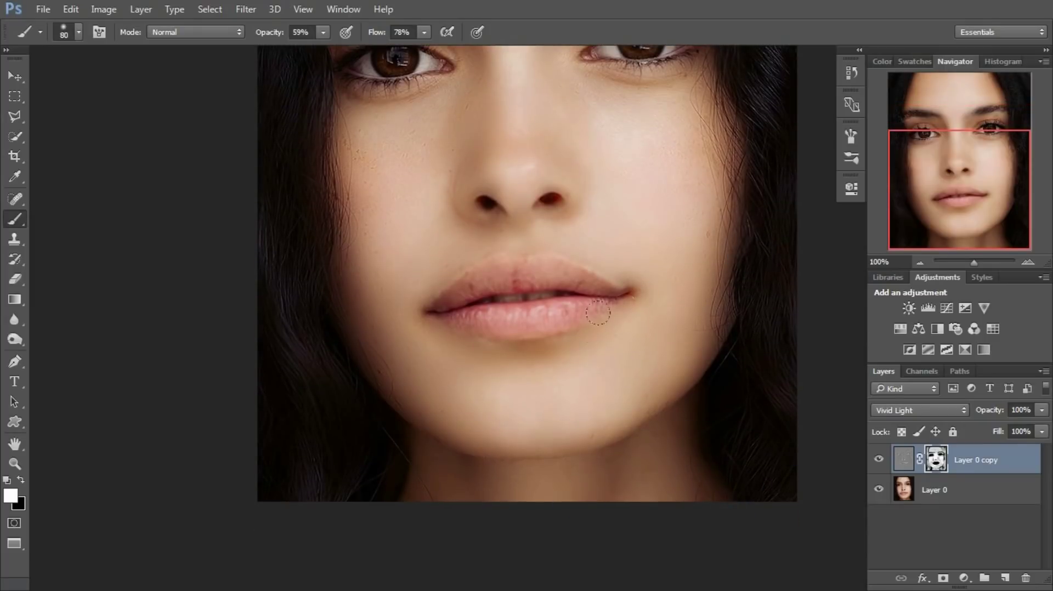
{"action": "scroll", "coordinate": [633, 310], "scroll_direction": "up", "scroll_amount": 1}
{"action": "key", "text": "ctrl+plus"}
{"action": "key", "text": "ctrl+plus"}
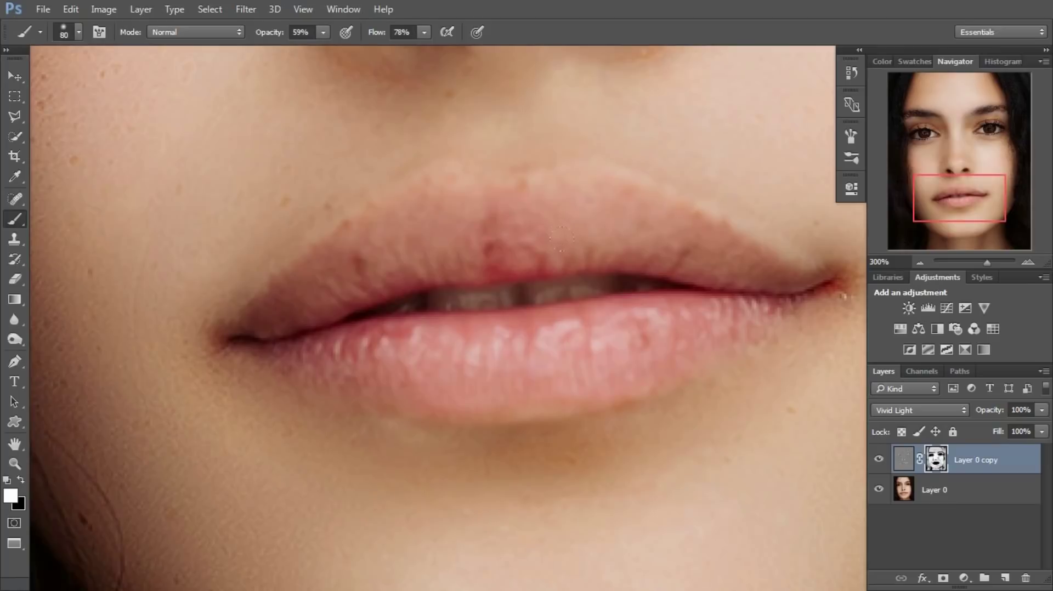
{"action": "key", "text": "ctrl+minus"}
{"action": "key", "text": "ctrl+minus"}
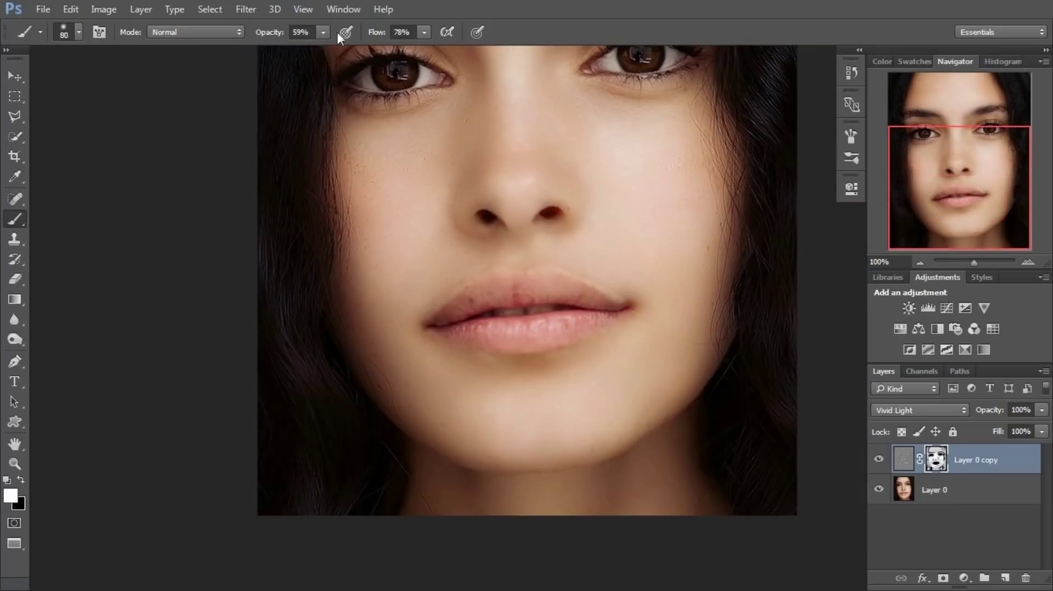
Set brush opacity 44% and flow 73%, zoom to 200%, and touch up the upper lip.
{"action": "left_click_drag", "start_coordinate": [274, 32], "coordinate": [266, 32]}
{"action": "left_click_drag", "start_coordinate": [375, 33], "coordinate": [371, 33]}
{"action": "key", "text": "ctrl+plus"}
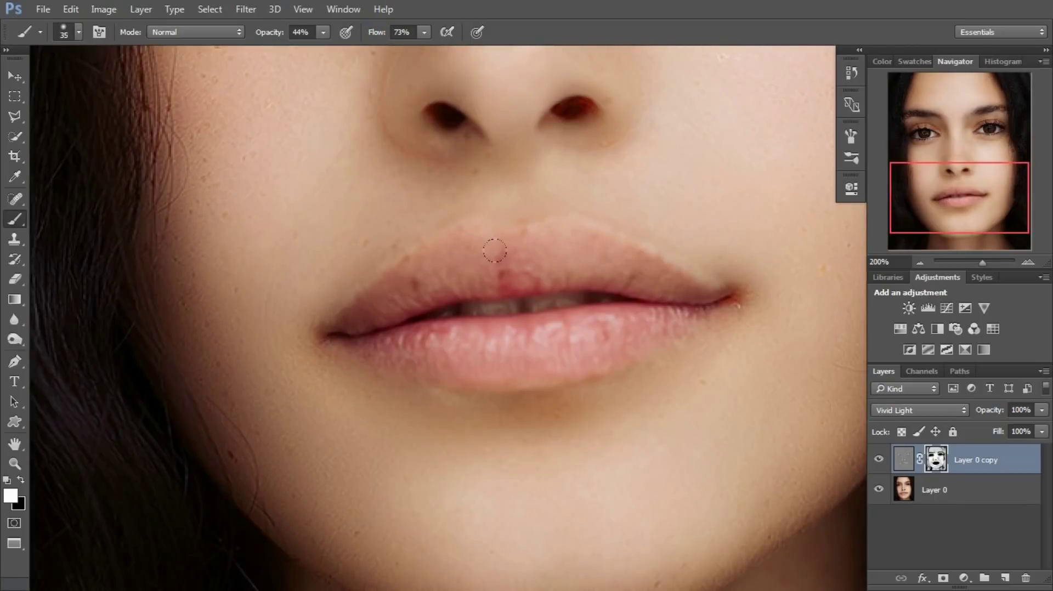
{"action": "left_click", "coordinate": [500, 252]}
{"action": "key", "text": "bracketleft"}
{"action": "key", "text": "bracketleft"}
{"action": "left_click_drag", "start_coordinate": [502, 277], "coordinate": [416, 277]}
{"action": "key", "text": "bracketright"}
{"action": "key", "text": "bracketright"}
Dab the lower lip, right lip corner and adjacent cheek, briefly switching to black.
{"action": "left_click", "coordinate": [629, 278]}
{"action": "left_click", "coordinate": [702, 375]}
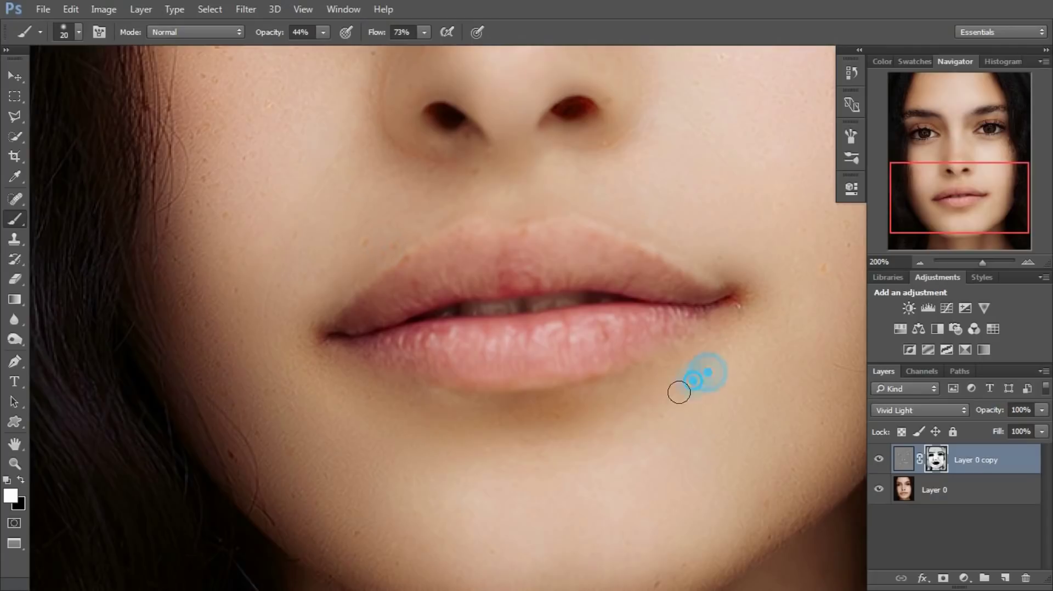
{"action": "left_click", "coordinate": [598, 333]}
{"action": "left_click", "coordinate": [436, 339]}
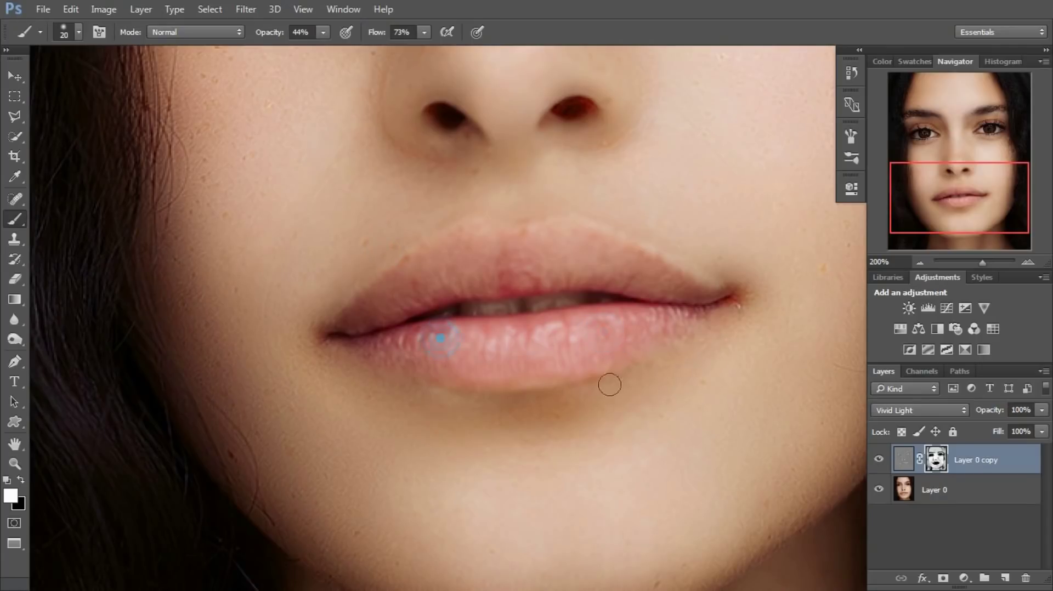
{"action": "left_click", "coordinate": [636, 330]}
{"action": "left_click", "coordinate": [741, 301]}
{"action": "key", "text": "x"}
{"action": "left_click", "coordinate": [741, 305]}
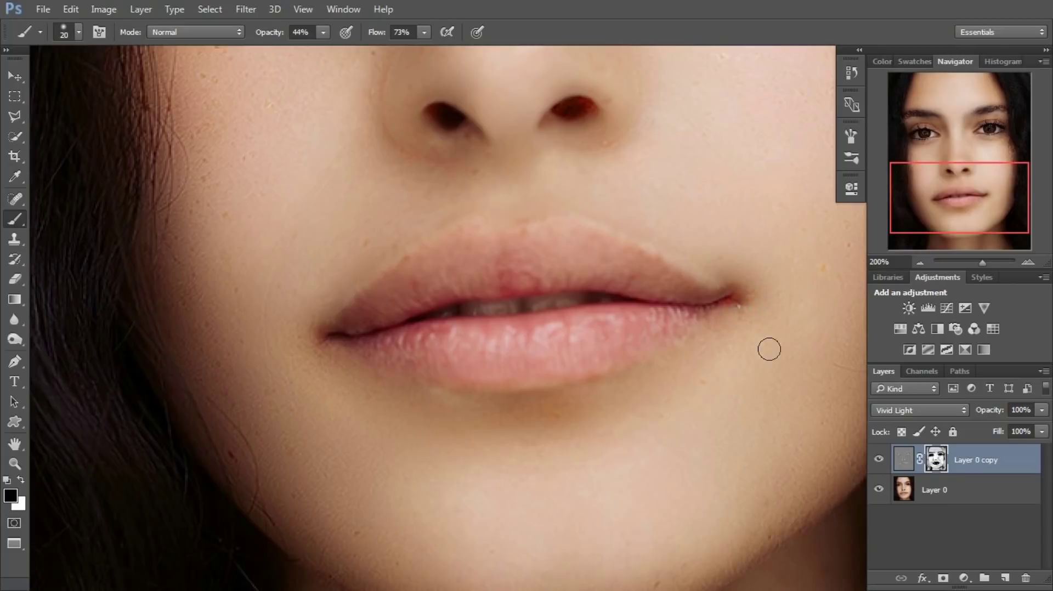
{"action": "key", "text": "x"}
{"action": "left_click", "coordinate": [743, 302]}
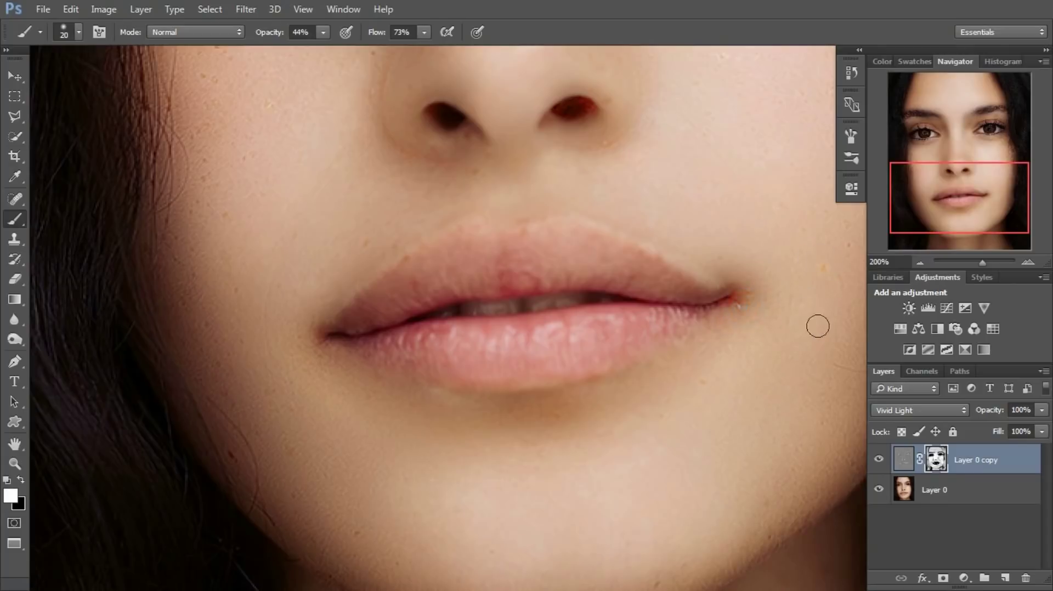
{"action": "left_click", "coordinate": [824, 271]}
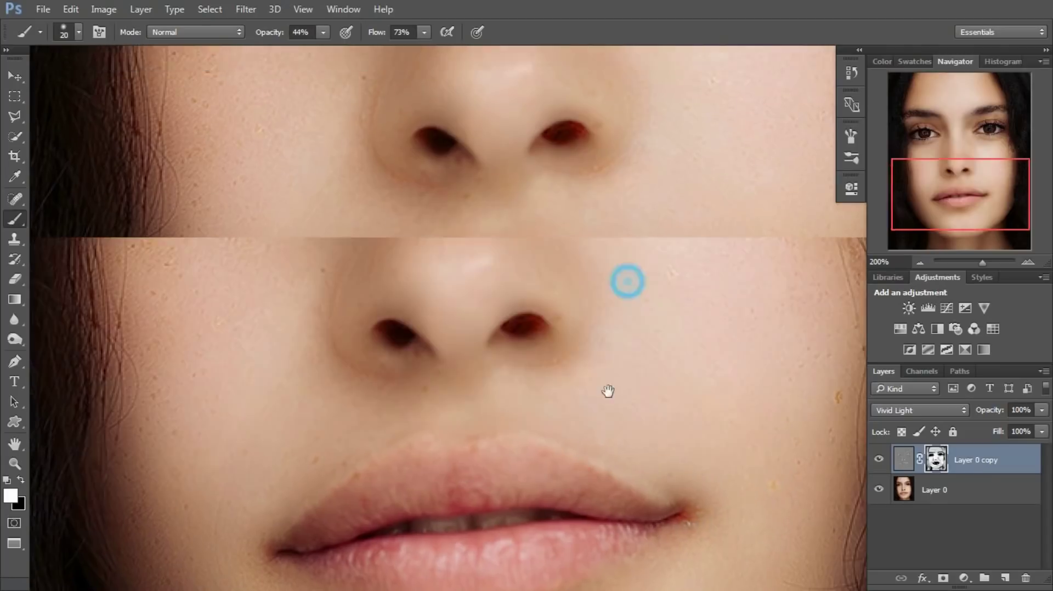
Touch up the nose, the skin between the eyes, and the forehead.
{"action": "left_click_drag", "start_coordinate": [623, 282], "coordinate": [607, 392]}
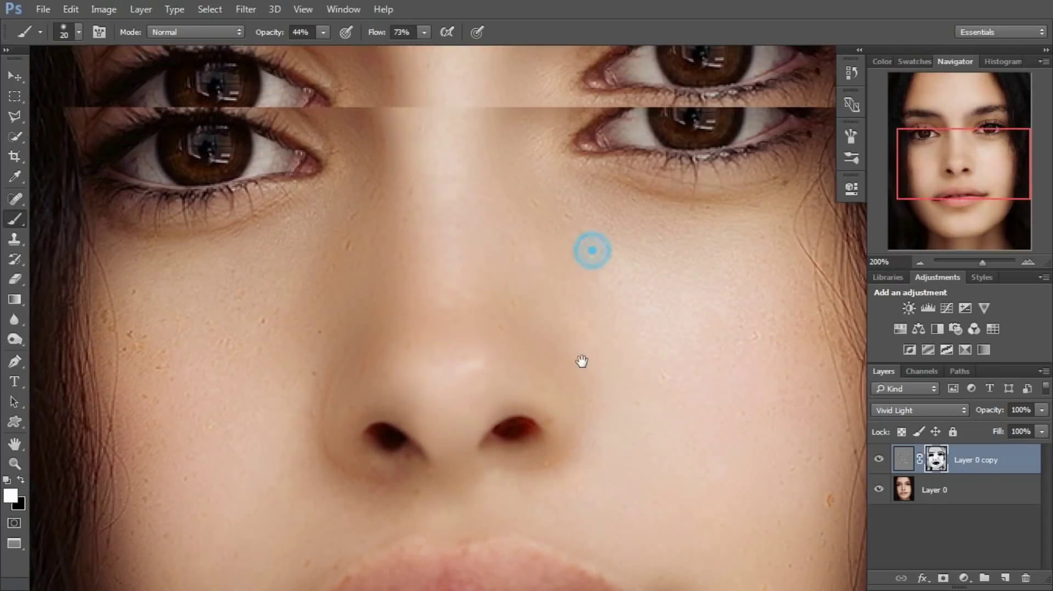
{"action": "left_click_drag", "start_coordinate": [591, 244], "coordinate": [581, 362]}
{"action": "left_click", "coordinate": [459, 384]}
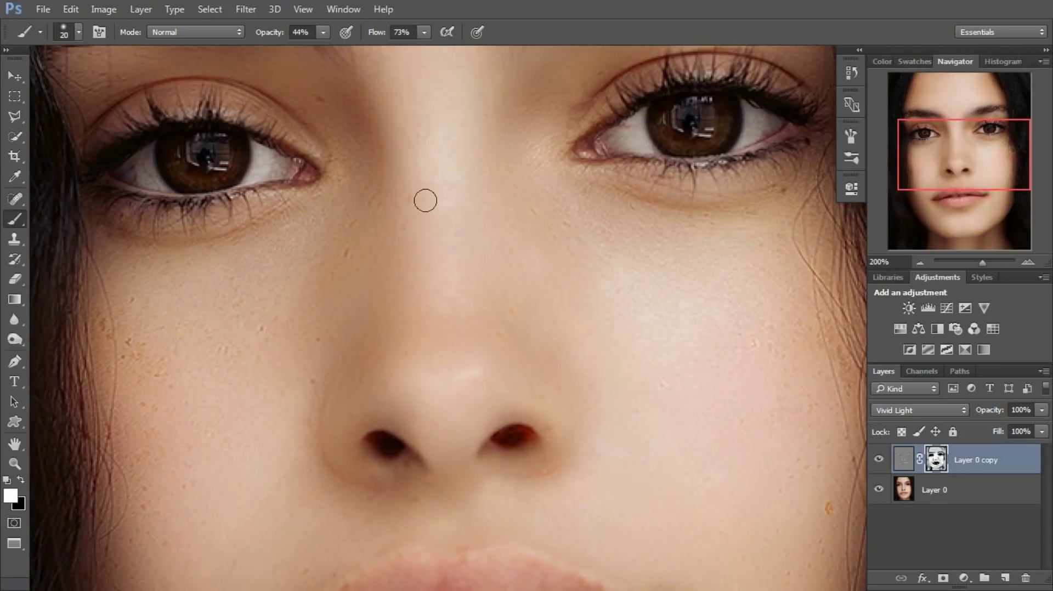
{"action": "left_click_drag", "start_coordinate": [422, 200], "coordinate": [413, 249]}
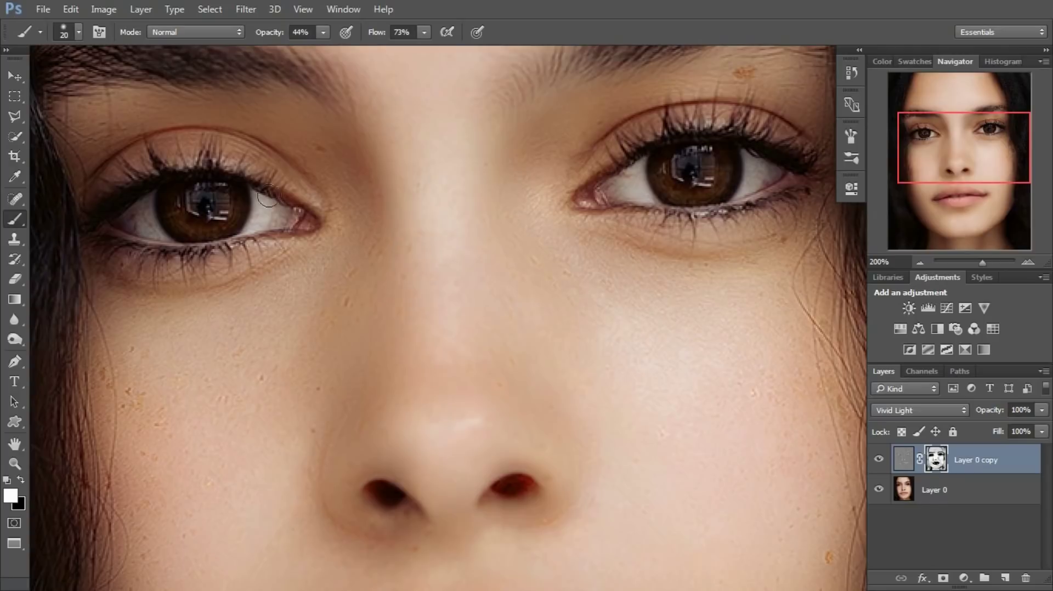
{"action": "scroll", "coordinate": [296, 199], "scroll_direction": "up", "scroll_amount": 3}
{"action": "left_click", "coordinate": [320, 221]}
{"action": "scroll", "coordinate": [682, 212], "scroll_direction": "up", "scroll_amount": 3}
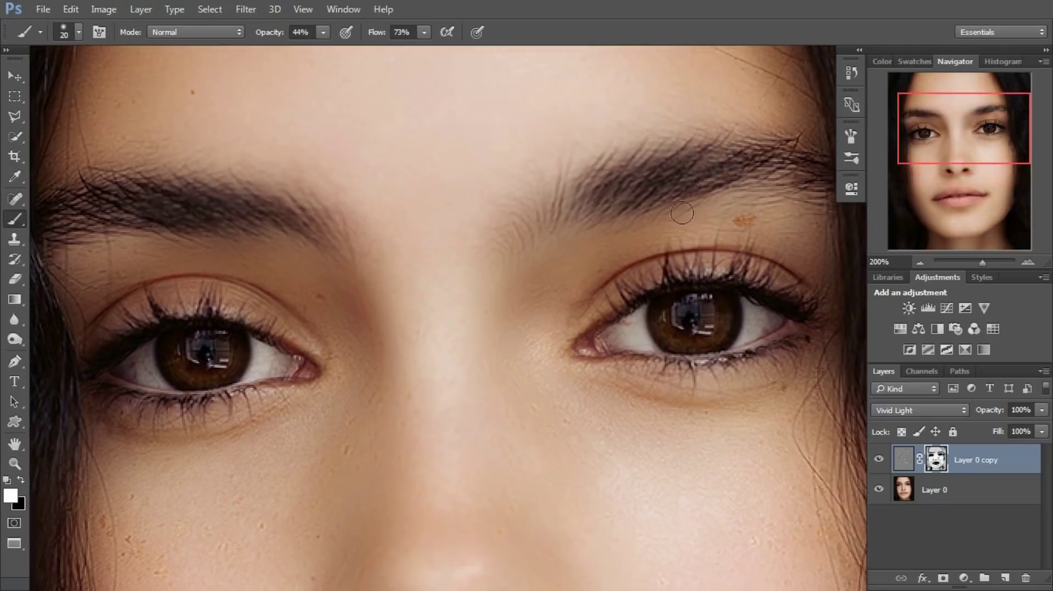
{"action": "scroll", "coordinate": [329, 173], "scroll_direction": "up", "scroll_amount": 3}
{"action": "scroll", "coordinate": [312, 169], "scroll_direction": "up", "scroll_amount": 2}
{"action": "left_click", "coordinate": [342, 139]}
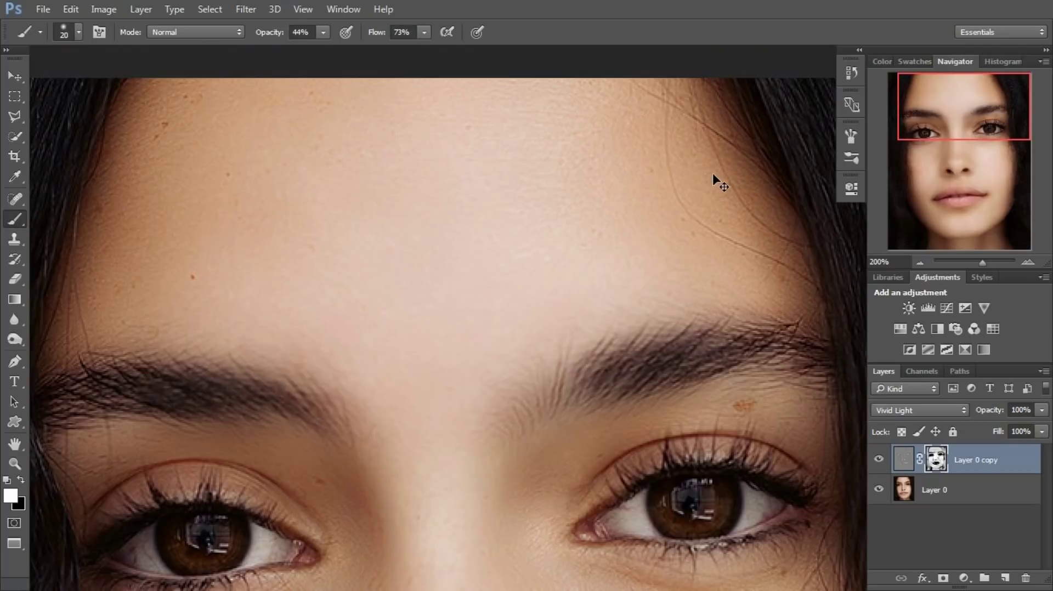
{"action": "key", "text": "ctrl+minus"}
{"action": "key", "text": "ctrl+minus"}
{"action": "key", "text": "ctrl+minus"}
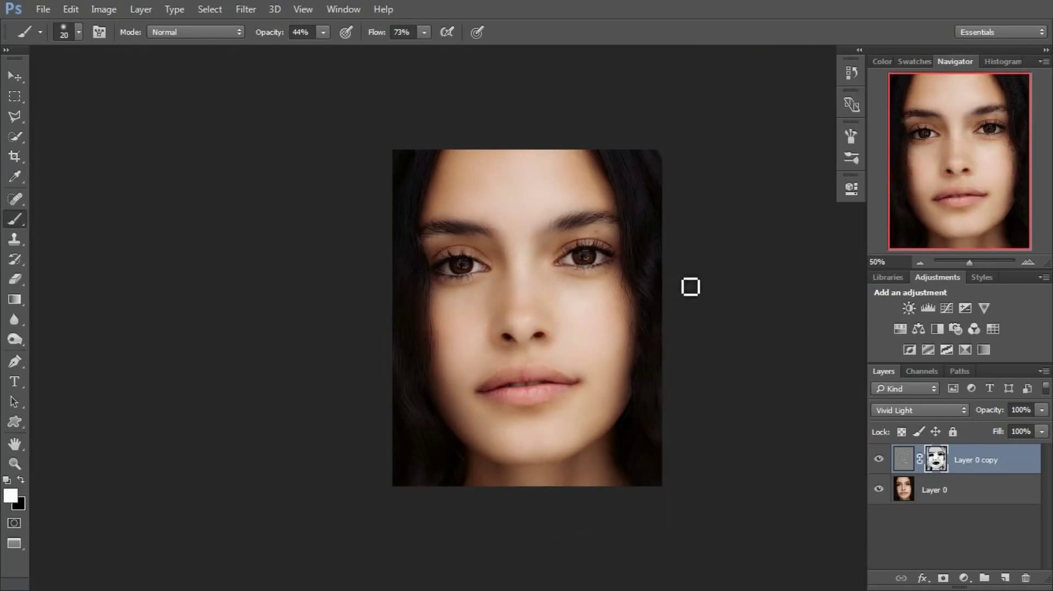
{"action": "key", "text": "ctrl+plus"}
{"action": "key", "text": "ctrl+plus"}
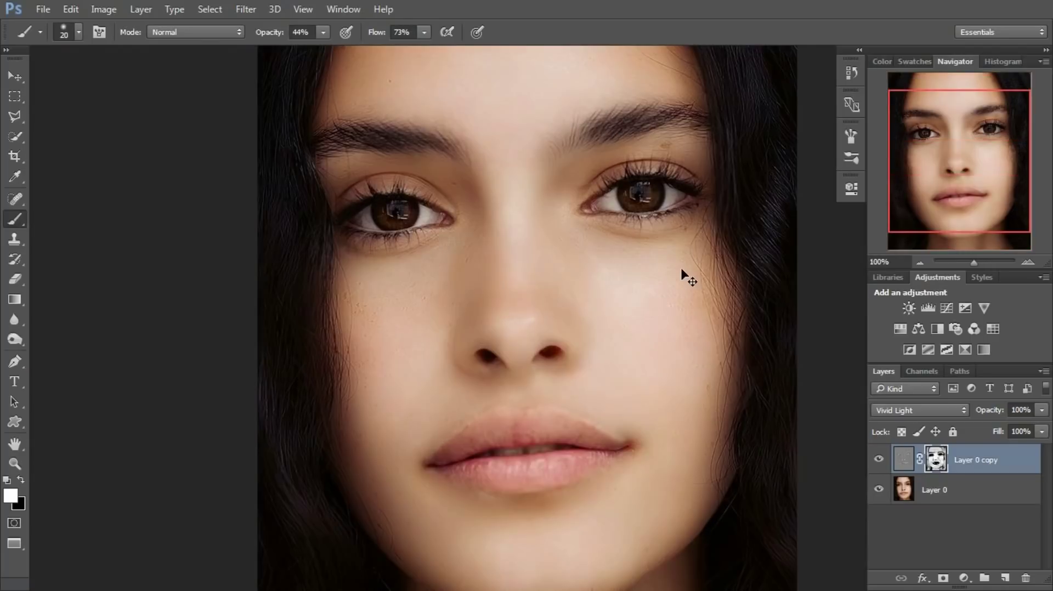
{"action": "mouse_move", "coordinate": [668, 336]}
{"action": "left_mouse_down"}
{"action": "mouse_move", "coordinate": [557, 319]}
{"action": "mouse_move", "coordinate": [571, 307]}
{"action": "left_mouse_up"}
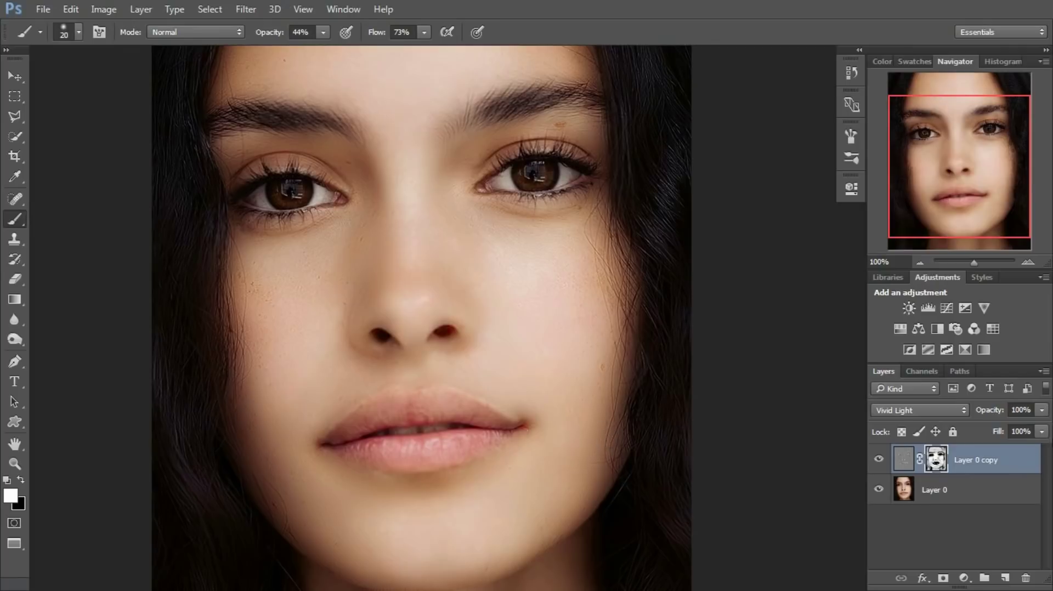
{"action": "left_click", "coordinate": [880, 459]}
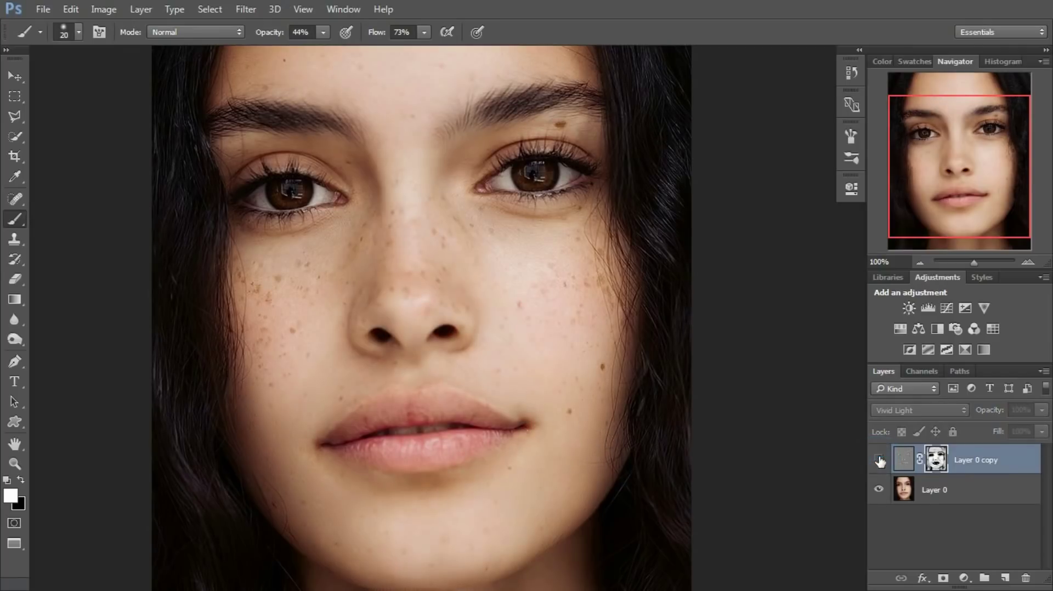
{"action": "left_click", "coordinate": [877, 460]}
{"action": "left_click", "coordinate": [876, 460]}
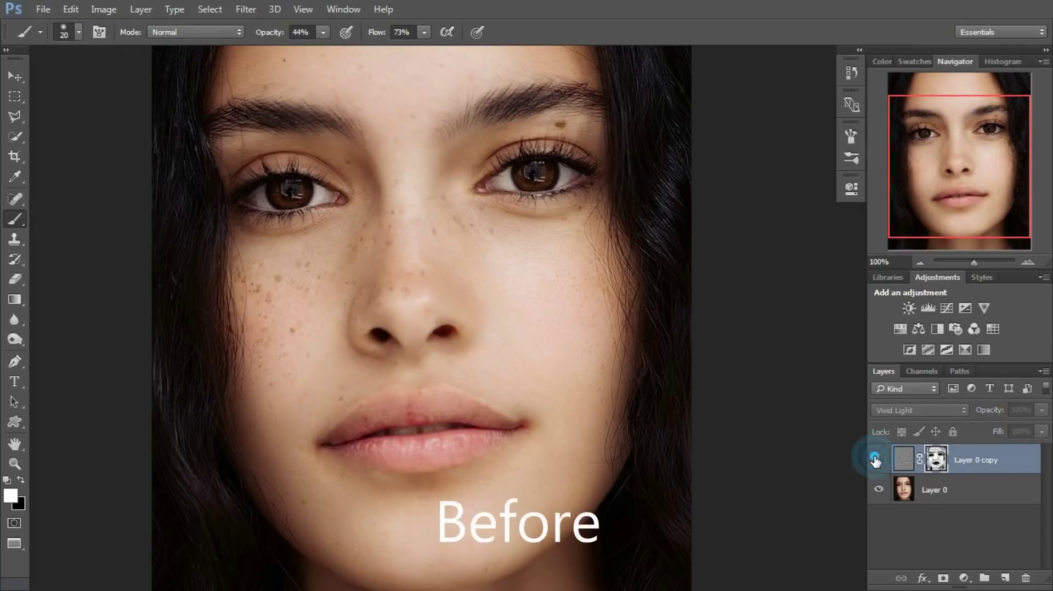
{"action": "left_click", "coordinate": [875, 461]}
{"action": "left_click", "coordinate": [877, 459]}
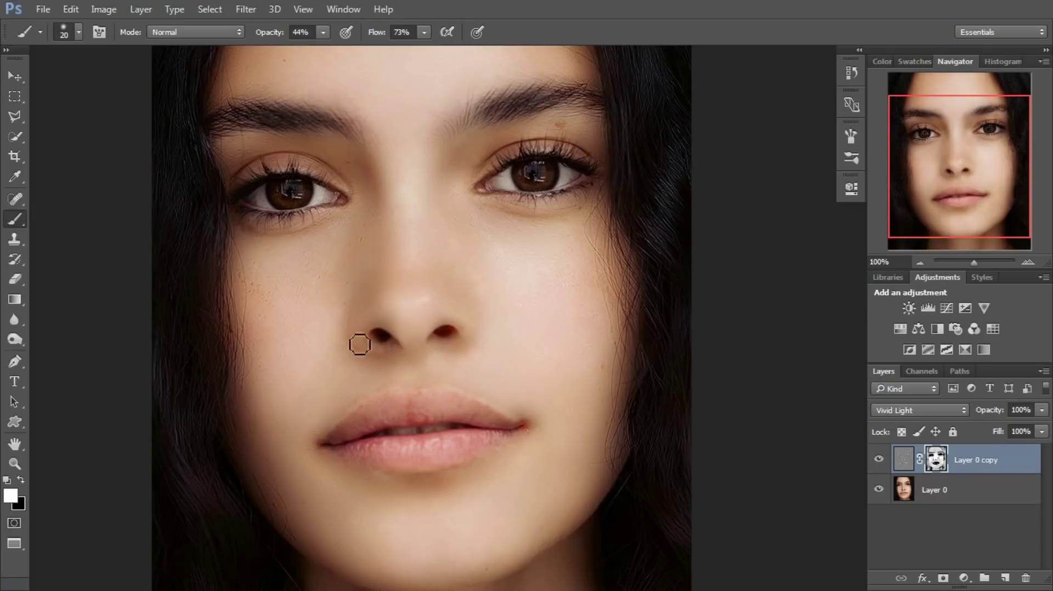
Add an empty Layer 1 on top of Layer 0 copy in the Layers panel.
{"action": "scroll", "coordinate": [395, 335], "scroll_direction": "down", "scroll_amount": 3}
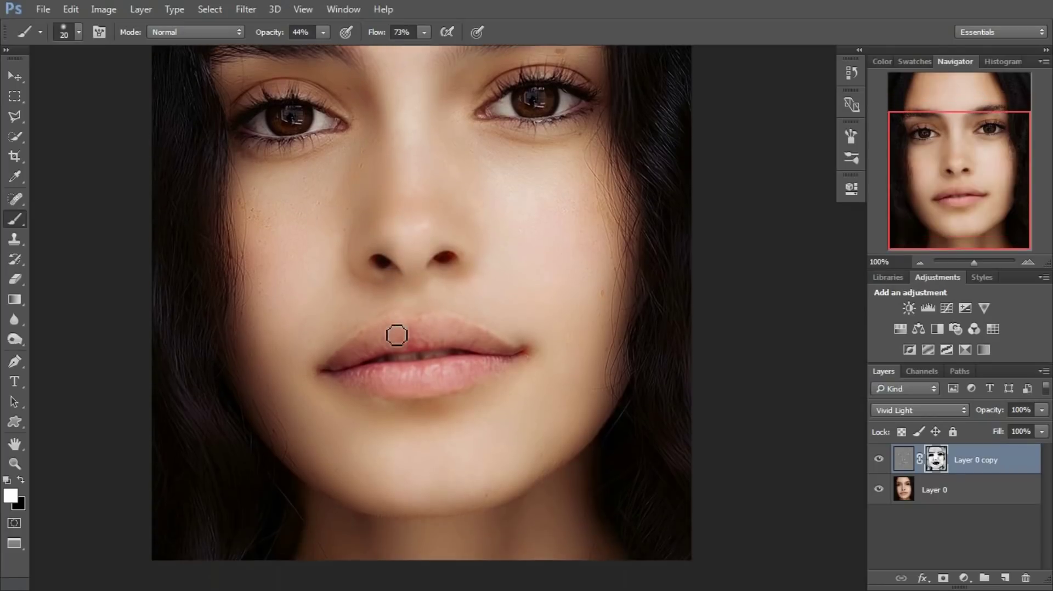
{"action": "scroll", "coordinate": [395, 333], "scroll_direction": "down", "scroll_amount": 2}
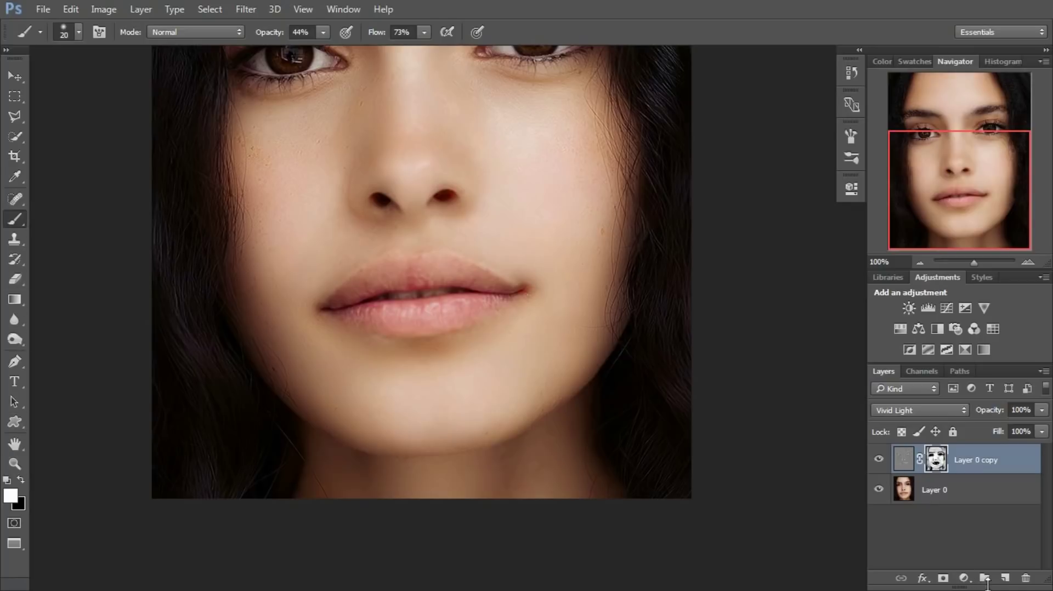
{"action": "left_click", "coordinate": [1005, 578]}
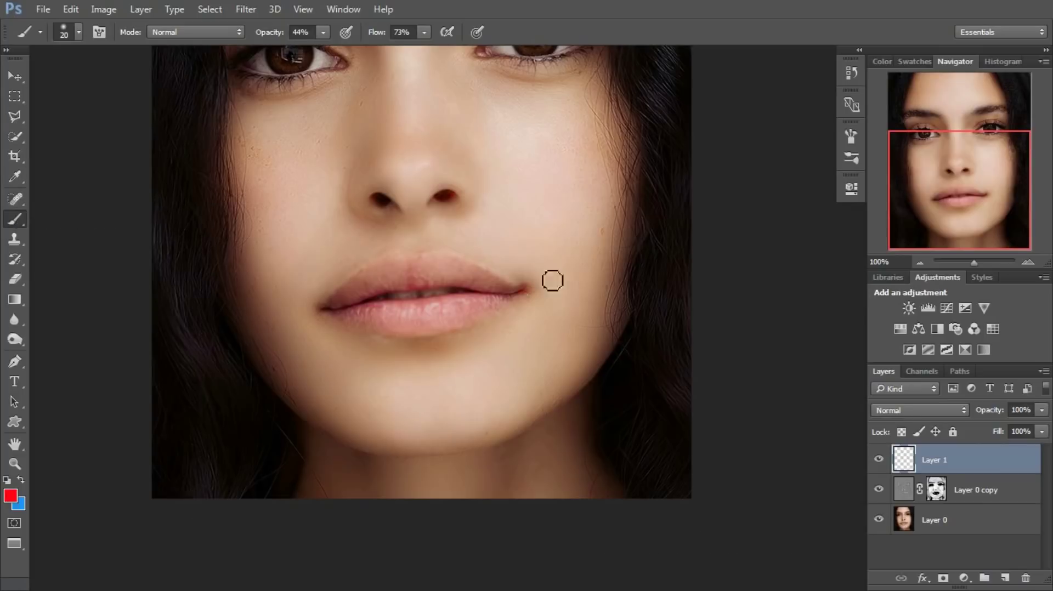
{"action": "left_click", "coordinate": [911, 413]}
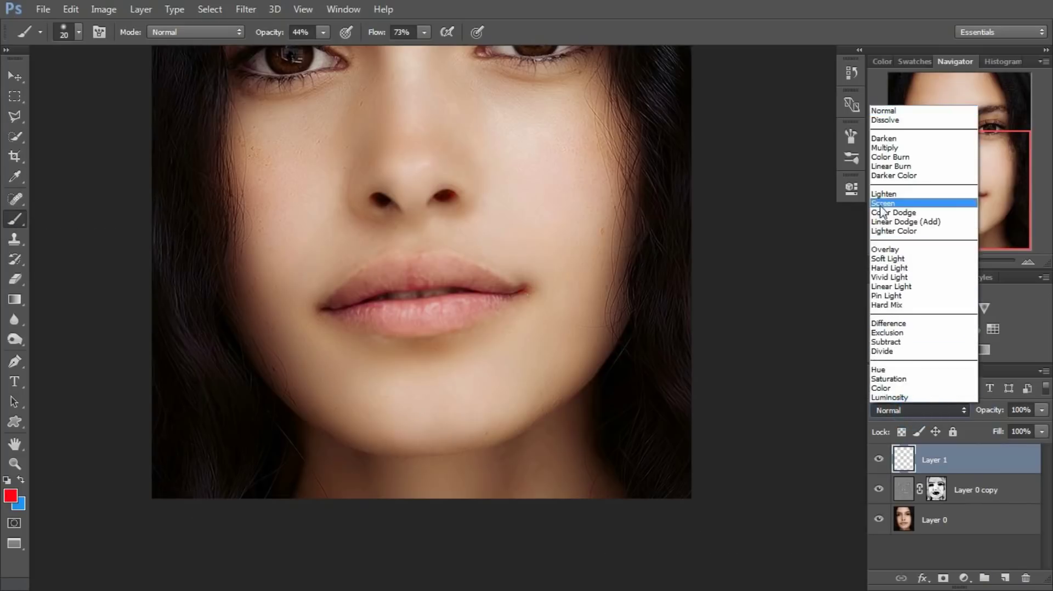
Set Layer 1 to Soft Light and paint red across the upper lip.
{"action": "left_click", "coordinate": [892, 260]}
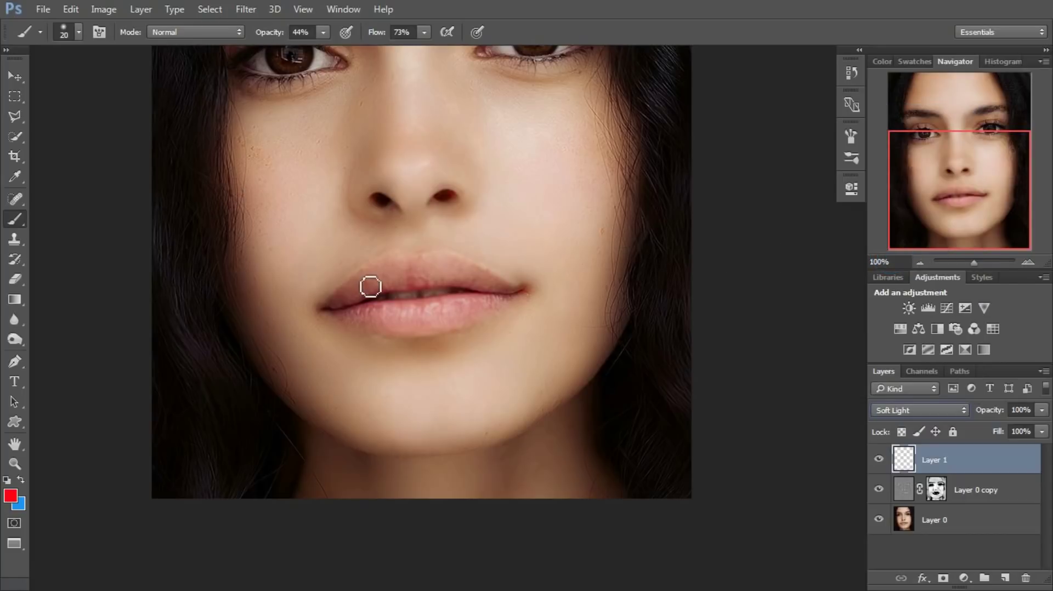
{"action": "mouse_move", "coordinate": [364, 296]}
{"action": "left_mouse_down"}
{"action": "mouse_move", "coordinate": [378, 283]}
{"action": "mouse_move", "coordinate": [453, 282]}
{"action": "left_mouse_up"}
{"action": "key", "text": "bracketright"}
{"action": "key", "text": "bracketright"}
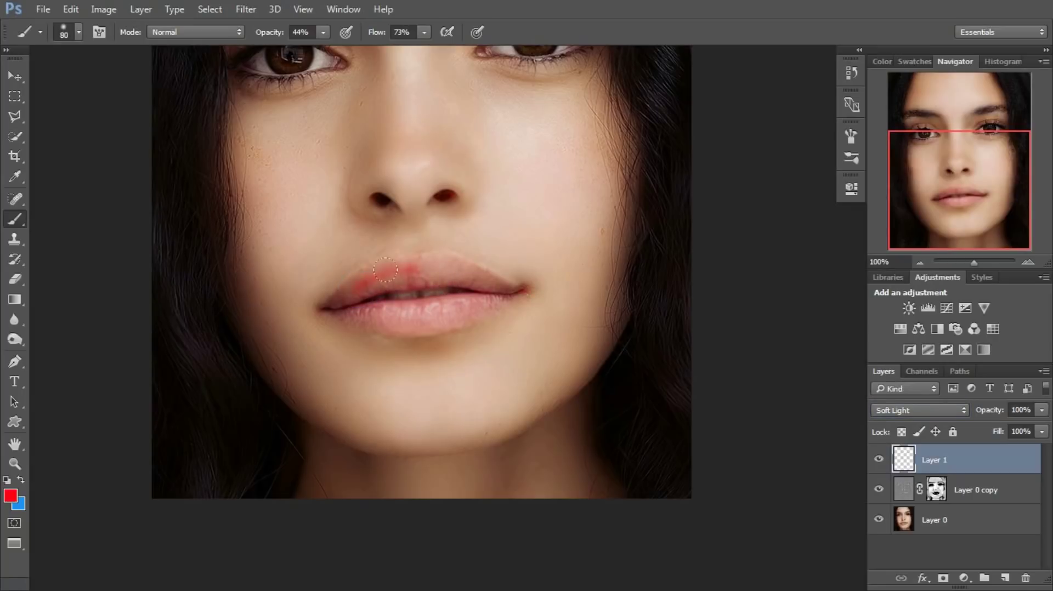
{"action": "mouse_move", "coordinate": [385, 269]}
{"action": "left_mouse_down"}
{"action": "mouse_move", "coordinate": [488, 282]}
{"action": "mouse_move", "coordinate": [362, 315]}
{"action": "left_mouse_up"}
Paint another red pass over the upper lip with a smaller brush.
{"action": "key", "text": "bracketleft"}
{"action": "scroll", "coordinate": [572, 171], "scroll_direction": "up", "scroll_amount": 2}
{"action": "scroll", "coordinate": [572, 172], "scroll_direction": "up", "scroll_amount": 3}
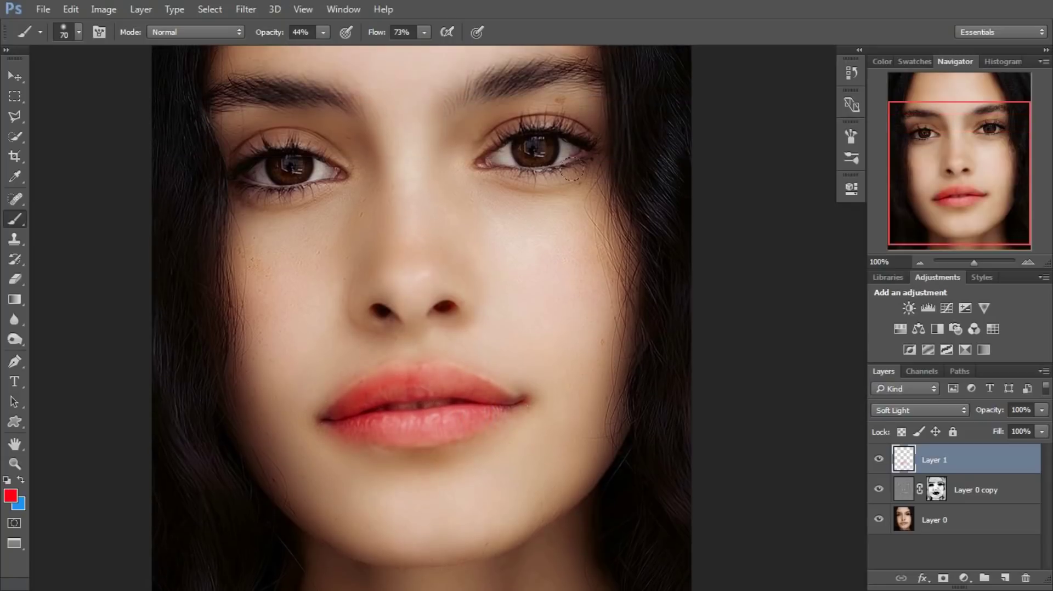
{"action": "scroll", "coordinate": [549, 230], "scroll_direction": "down", "scroll_amount": 2}
{"action": "key", "text": "bracketleft"}
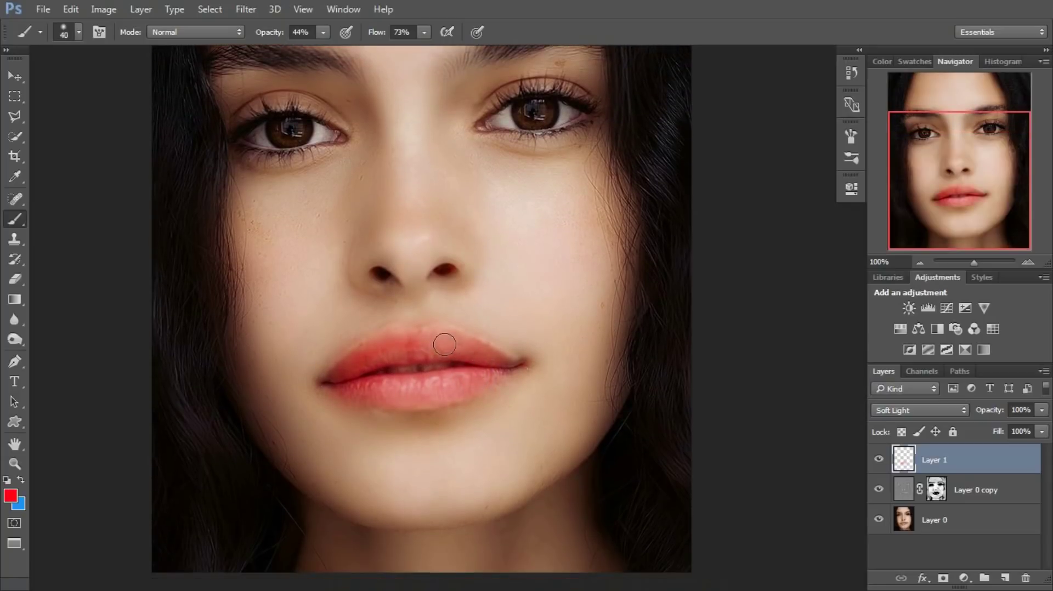
{"action": "left_click_drag", "start_coordinate": [435, 336], "coordinate": [383, 341]}
{"action": "scroll", "coordinate": [527, 347], "scroll_direction": "up", "scroll_amount": 1, "text": "alt"}
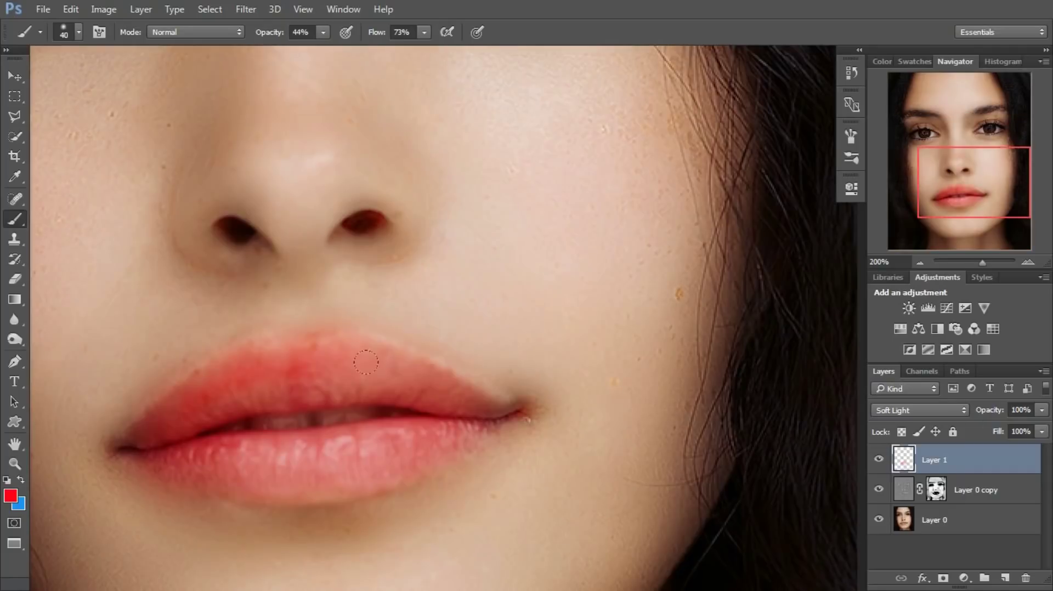
{"action": "key", "text": "e"}
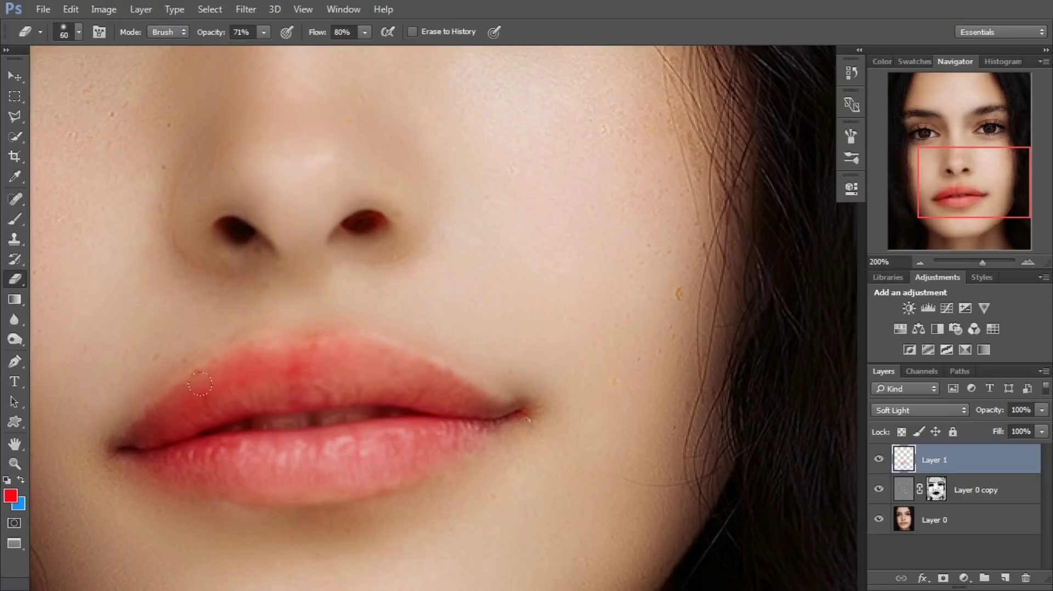
Undo a stray erase and repaint red over the upper lip centre and lower lip.
{"action": "mouse_move", "coordinate": [200, 384]}
{"action": "left_mouse_down"}
{"action": "mouse_move", "coordinate": [207, 398]}
{"action": "mouse_move", "coordinate": [414, 419]}
{"action": "left_mouse_up"}
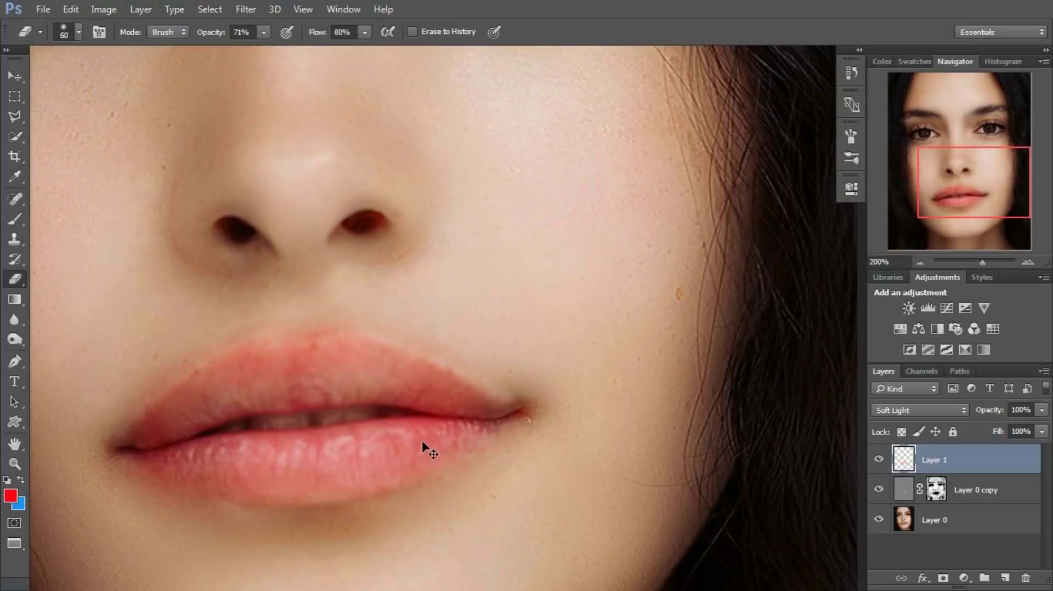
{"action": "key", "text": "ctrl+z"}
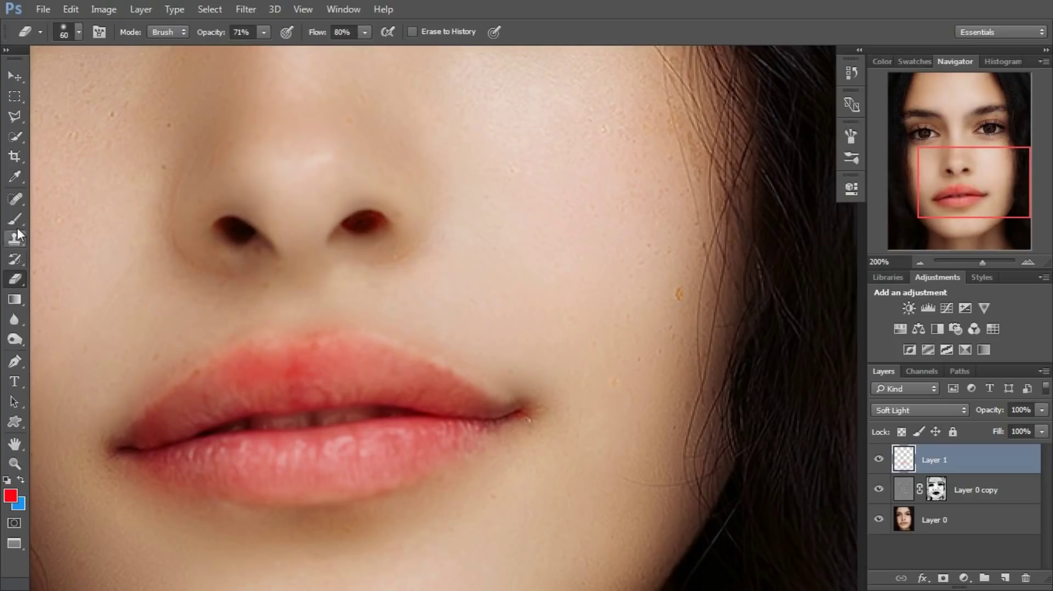
{"action": "left_click", "coordinate": [15, 219]}
{"action": "left_click_drag", "start_coordinate": [174, 414], "coordinate": [354, 384]}
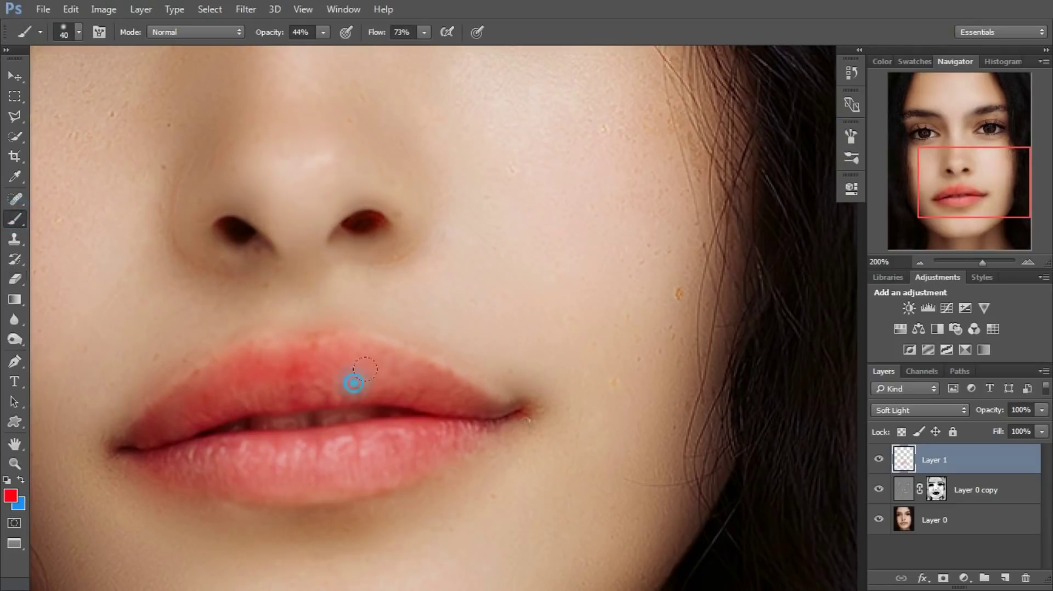
{"action": "left_click_drag", "start_coordinate": [268, 466], "coordinate": [409, 451]}
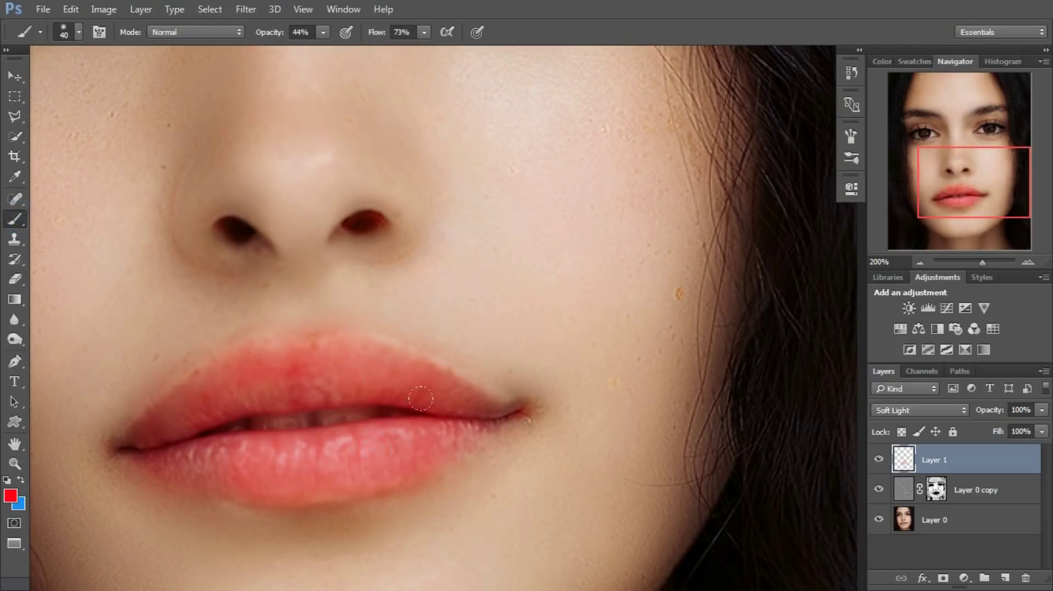
{"action": "left_click", "coordinate": [455, 394]}
{"action": "left_click", "coordinate": [225, 379]}
{"action": "left_click", "coordinate": [313, 362]}
Set a size 20 eraser to clean stray red around the lip edges at 100% view.
{"action": "key", "text": "e"}
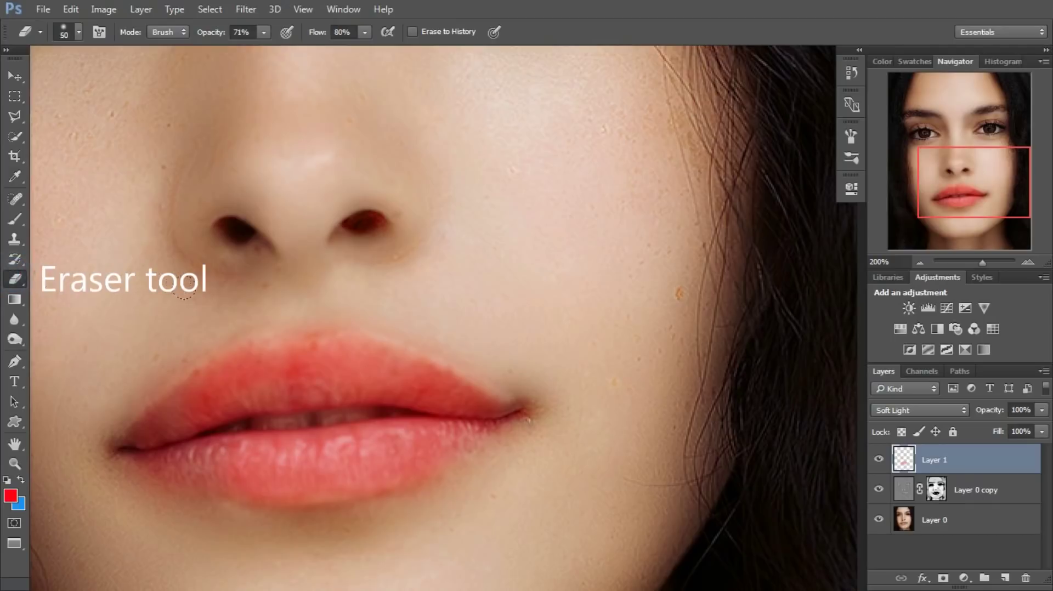
{"action": "left_click", "coordinate": [247, 313]}
{"action": "key", "text": "bracketleft"}
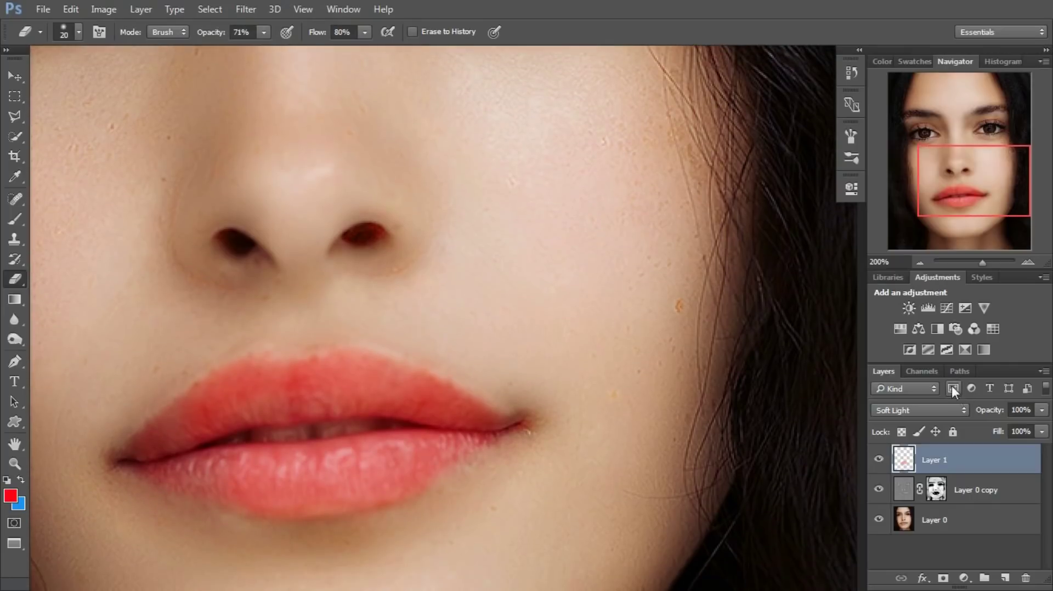
{"action": "key", "text": "ctrl+minus"}
{"action": "key", "text": "ctrl+minus"}
{"action": "key", "text": "ctrl+plus"}
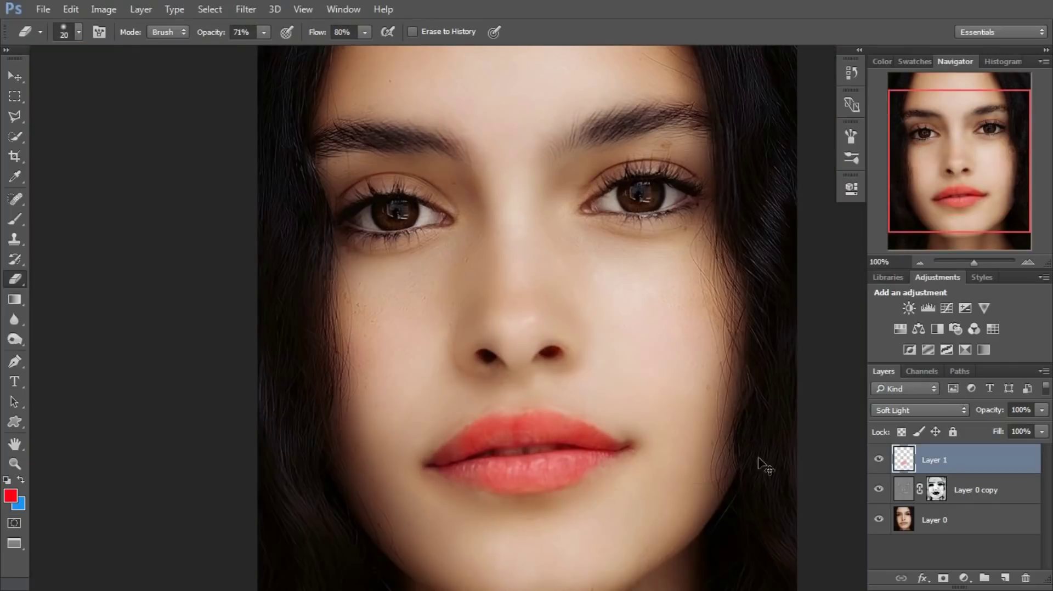
Lower Layer 1's opacity to 74% and toggle its visibility to compare.
{"action": "scroll", "coordinate": [668, 407], "scroll_direction": "down", "scroll_amount": 2}
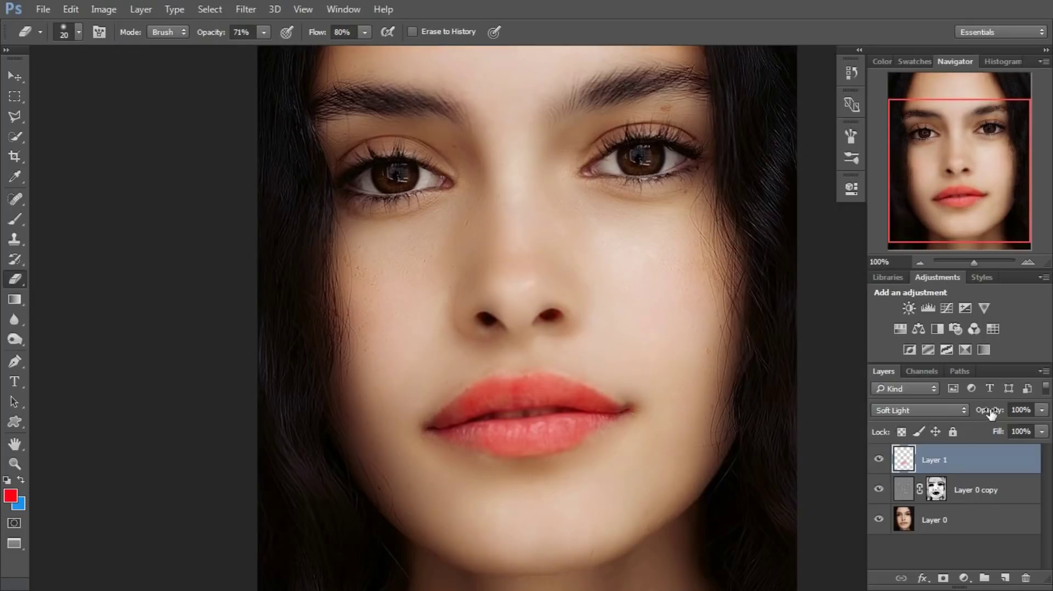
{"action": "left_click_drag", "start_coordinate": [986, 418], "coordinate": [971, 412]}
{"action": "left_click", "coordinate": [880, 460]}
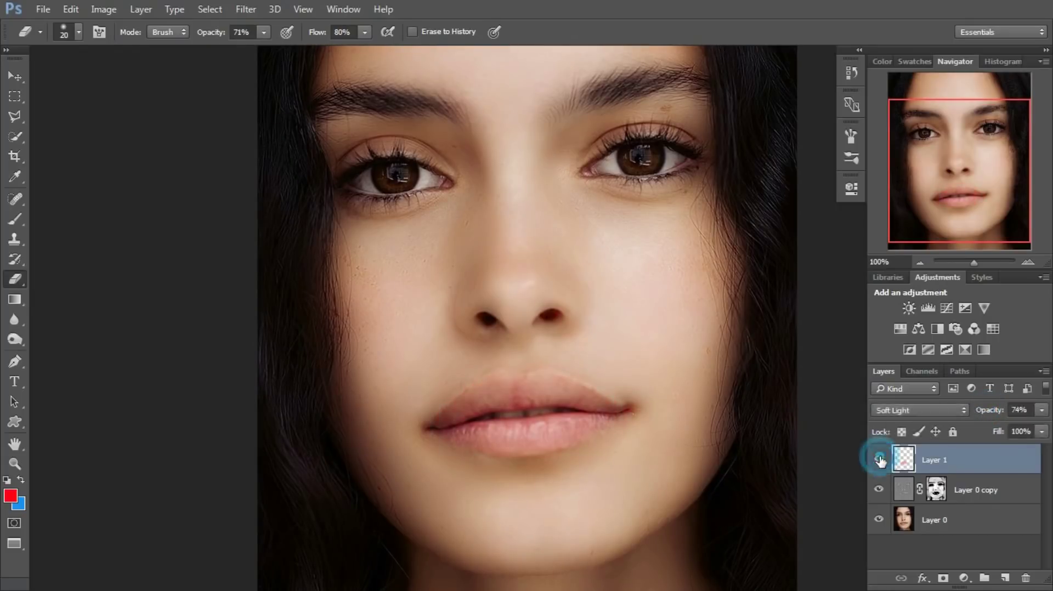
{"action": "left_click", "coordinate": [879, 459]}
Zoom out and select Layer 0, Layer 0 copy and Layer 1 together.
{"action": "key", "text": "ctrl+minus"}
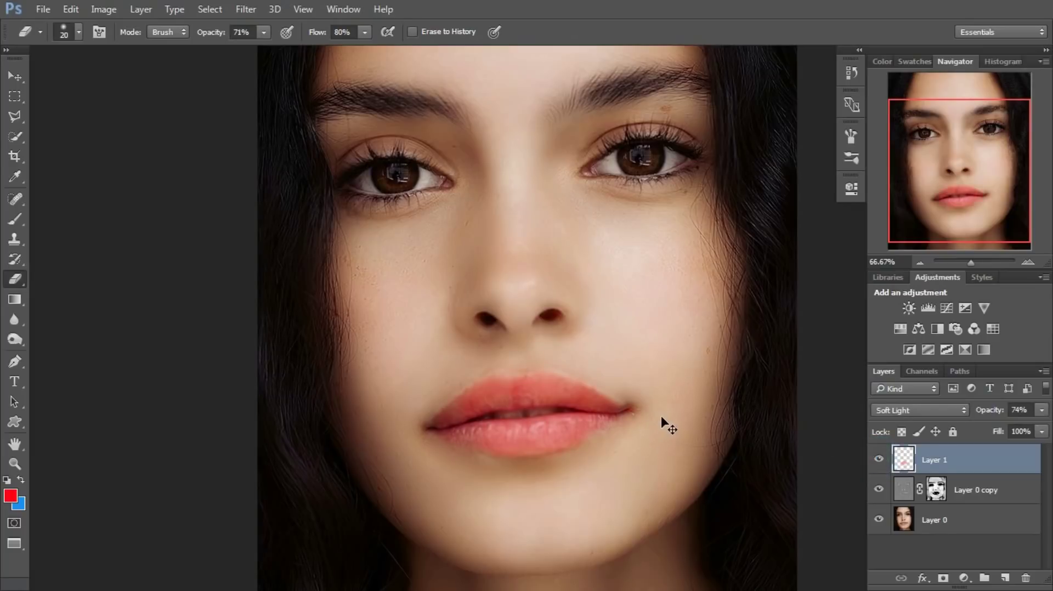
{"action": "scroll", "coordinate": [702, 216], "scroll_direction": "up", "scroll_amount": 2}
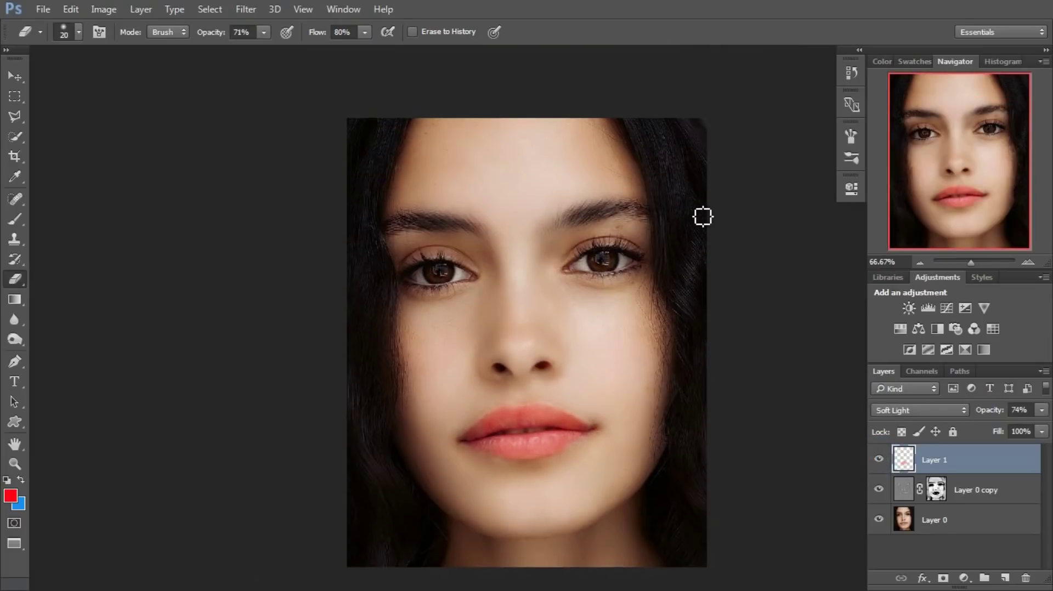
{"action": "scroll", "coordinate": [698, 221], "scroll_direction": "down", "scroll_amount": 2}
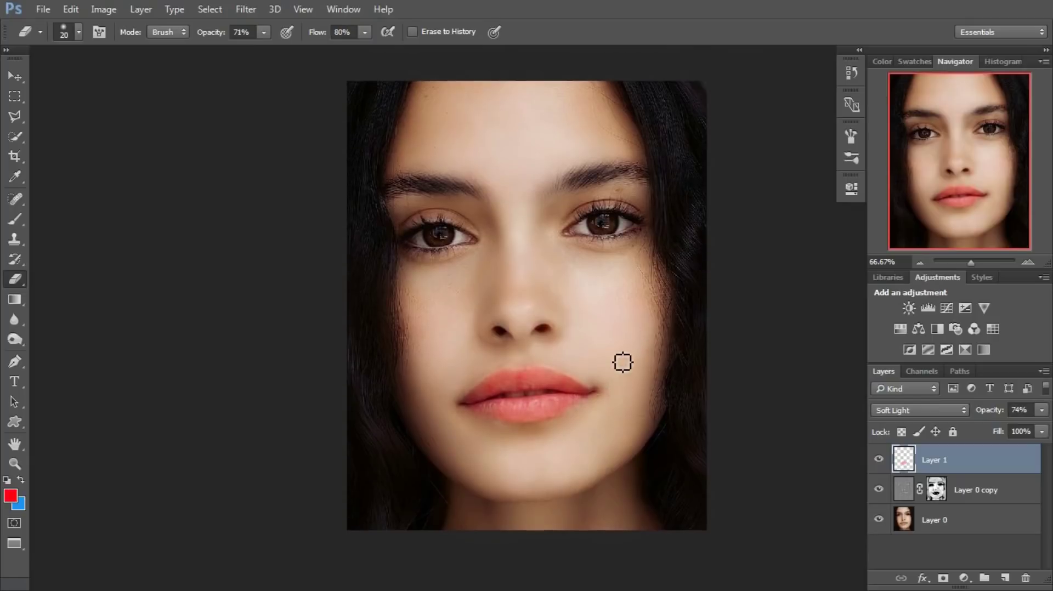
{"action": "scroll", "coordinate": [623, 362], "scroll_direction": "up", "scroll_amount": 2}
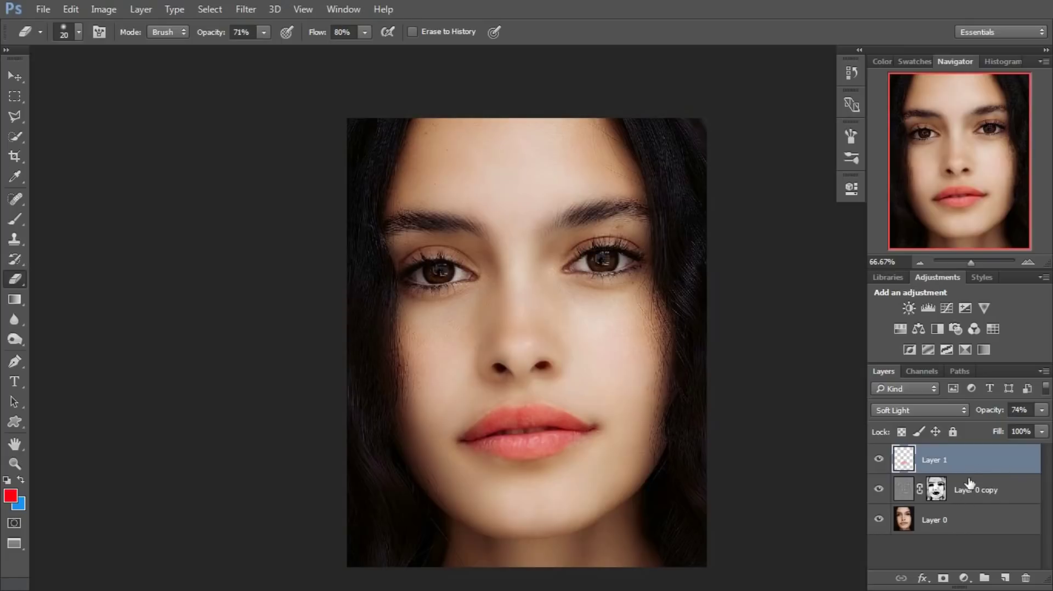
{"action": "left_click", "coordinate": [970, 523], "text": "shift"}
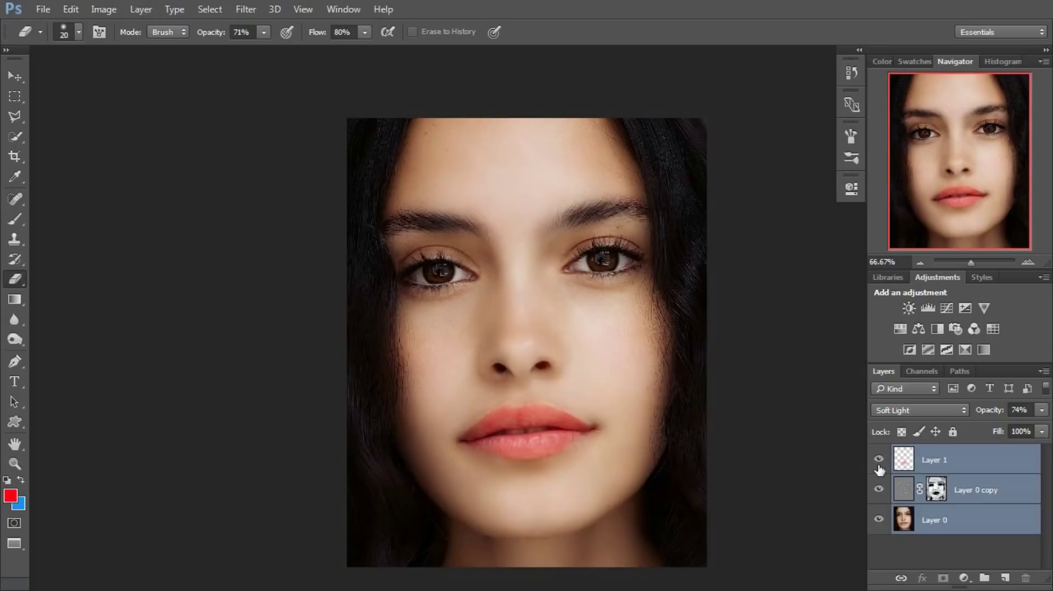
Merge the layers into Layer 1, duplicate it, and rotate the copy about 2.3 degrees.
{"action": "key", "text": "ctrl+e"}
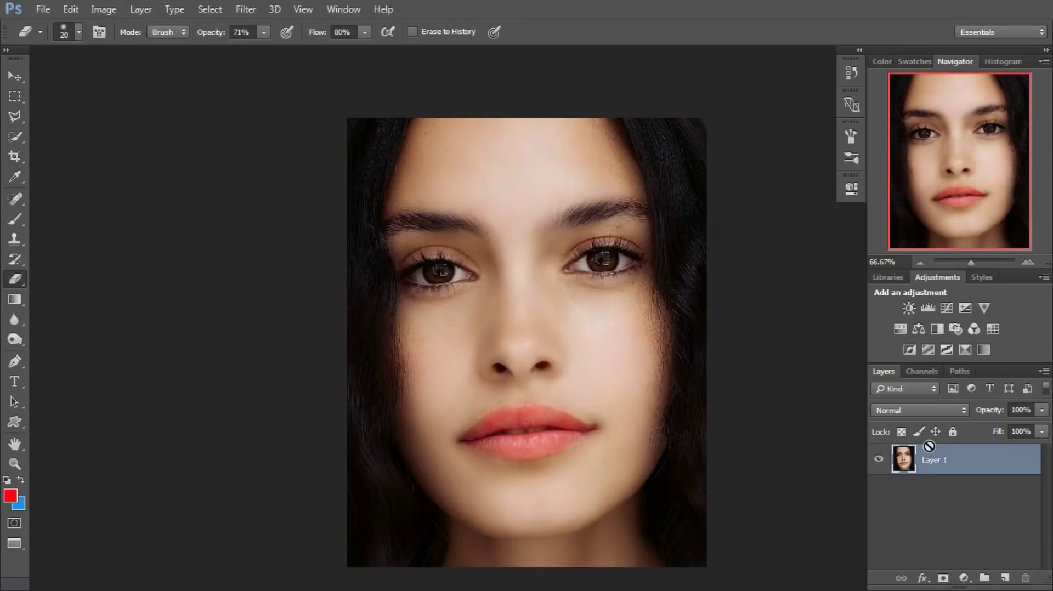
{"action": "key", "text": "ctrl+j"}
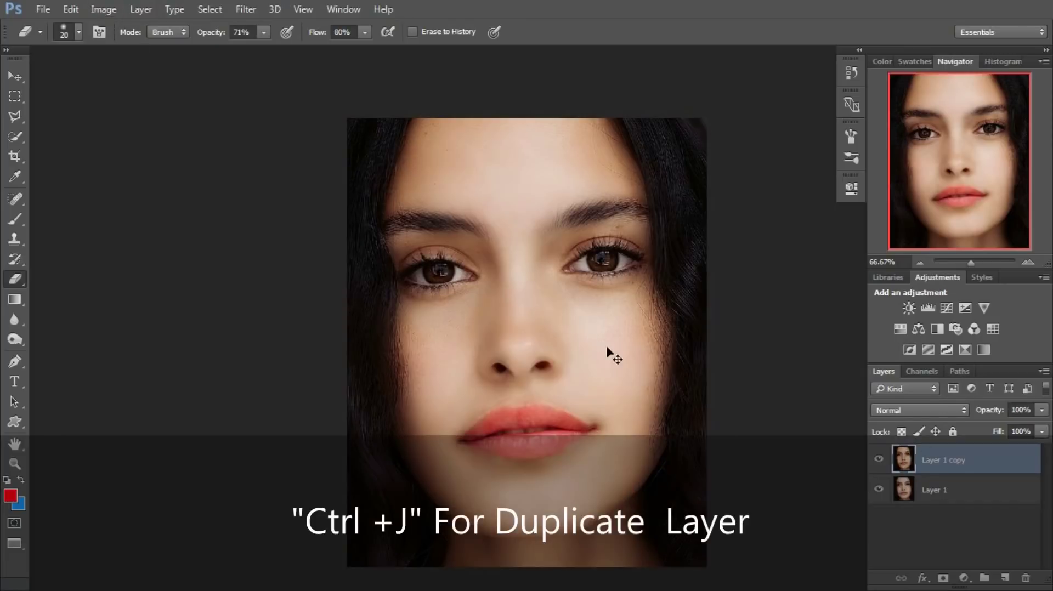
{"action": "key", "text": "ctrl+t"}
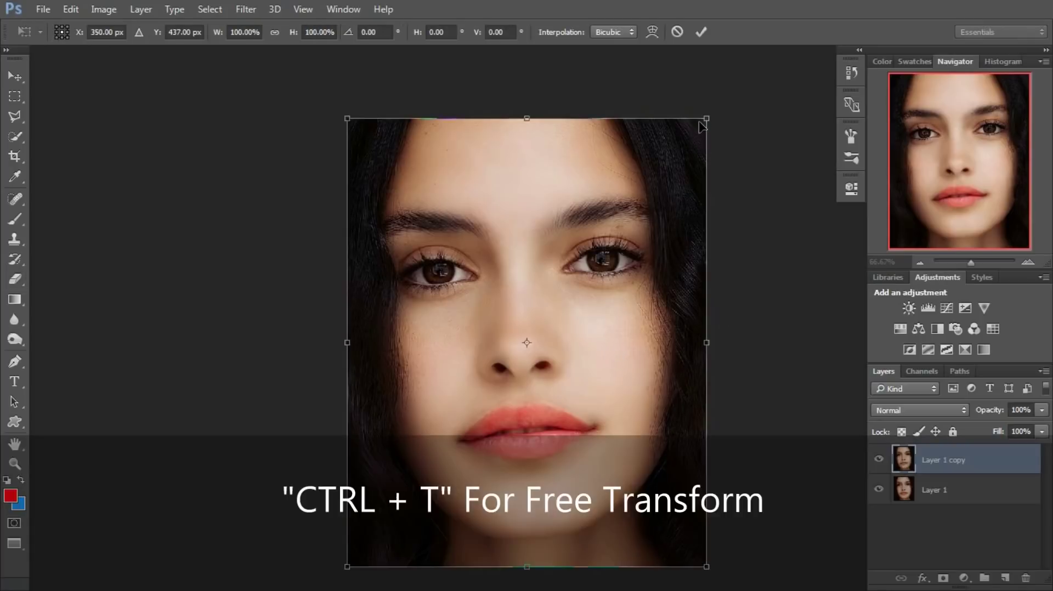
{"action": "left_click_drag", "start_coordinate": [721, 134], "coordinate": [731, 150]}
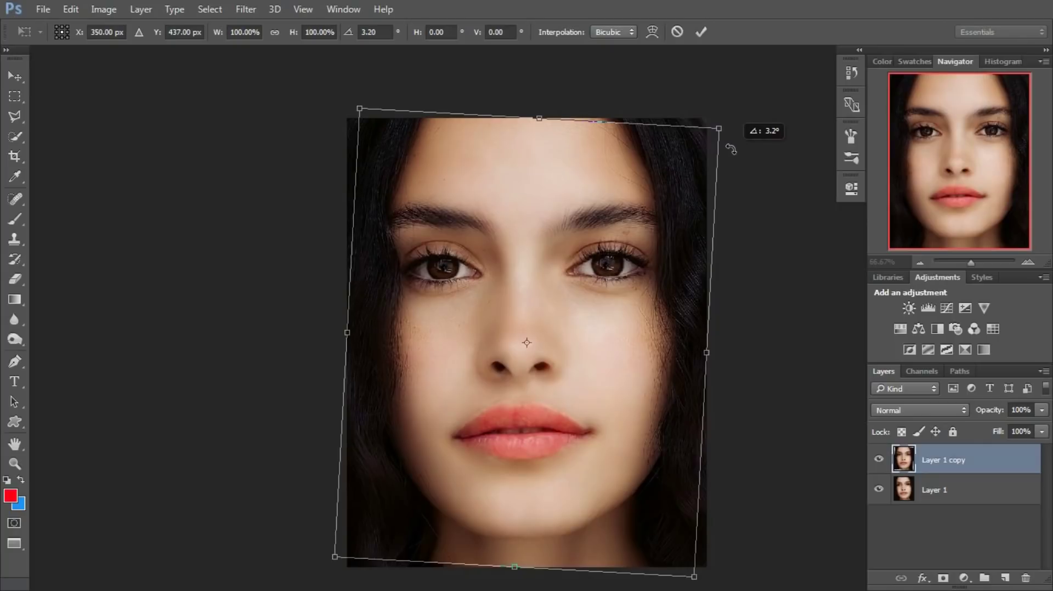
{"action": "left_click_drag", "start_coordinate": [731, 150], "coordinate": [731, 145]}
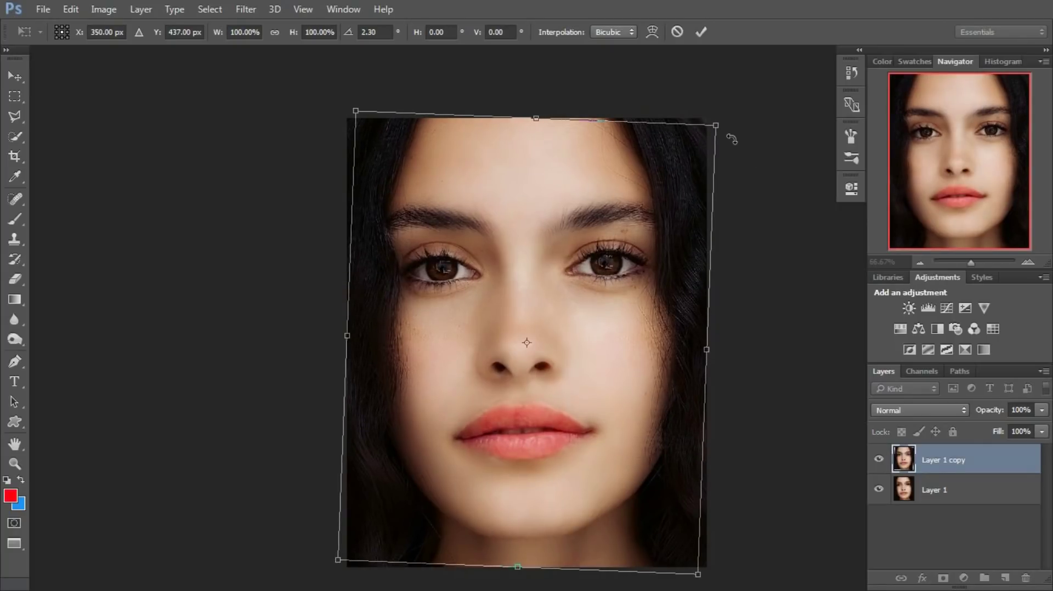
{"action": "left_click", "coordinate": [701, 33]}
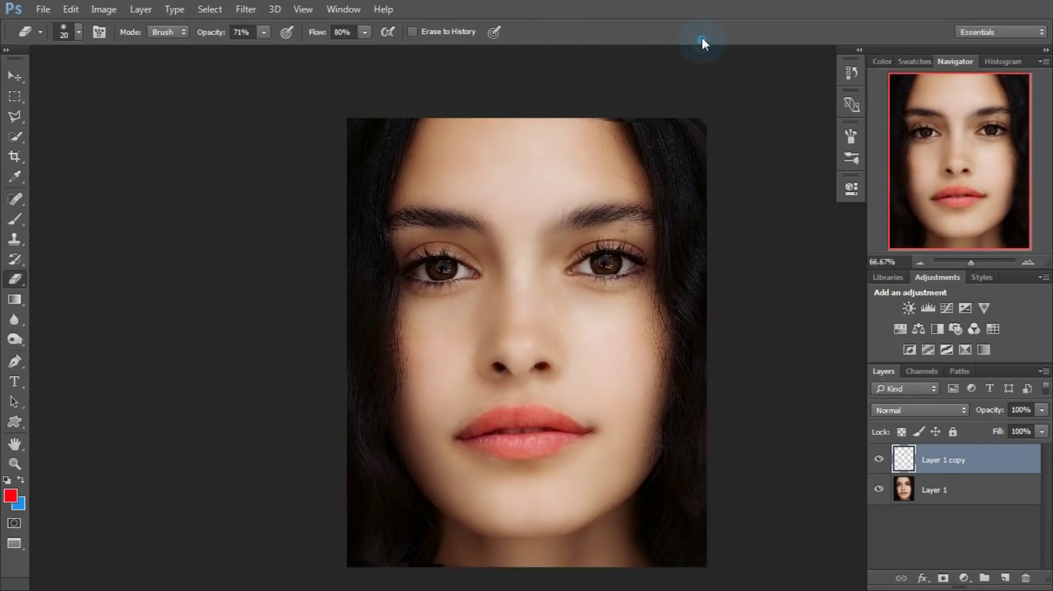
View the face at 100% and bring up Curves on the Blue channel.
{"action": "scroll", "coordinate": [794, 260], "scroll_direction": "down", "scroll_amount": 2}
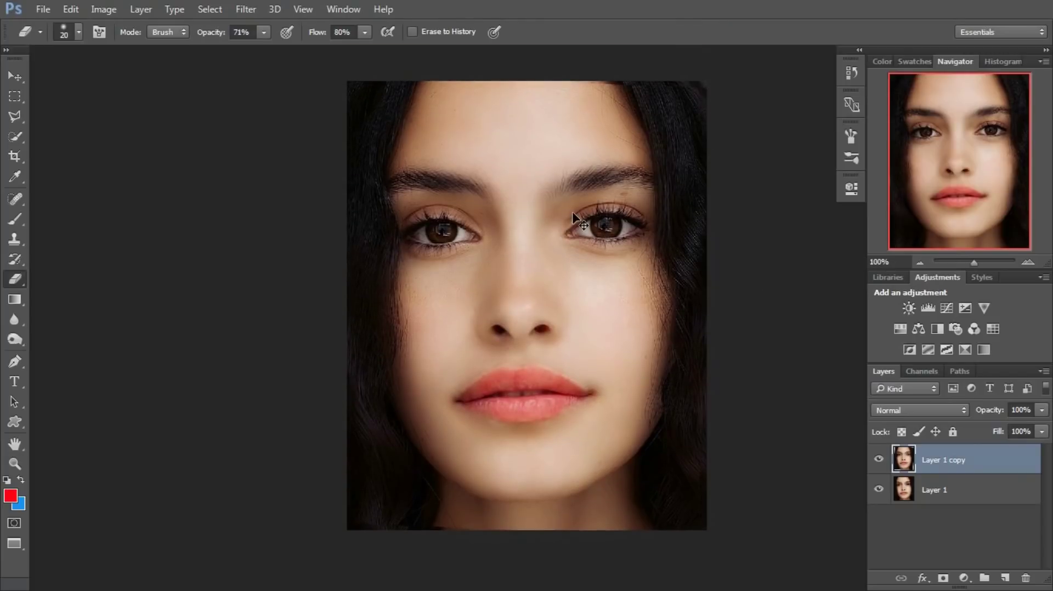
{"action": "key", "text": "ctrl+plus"}
{"action": "left_click_drag", "start_coordinate": [629, 269], "coordinate": [470, 324]}
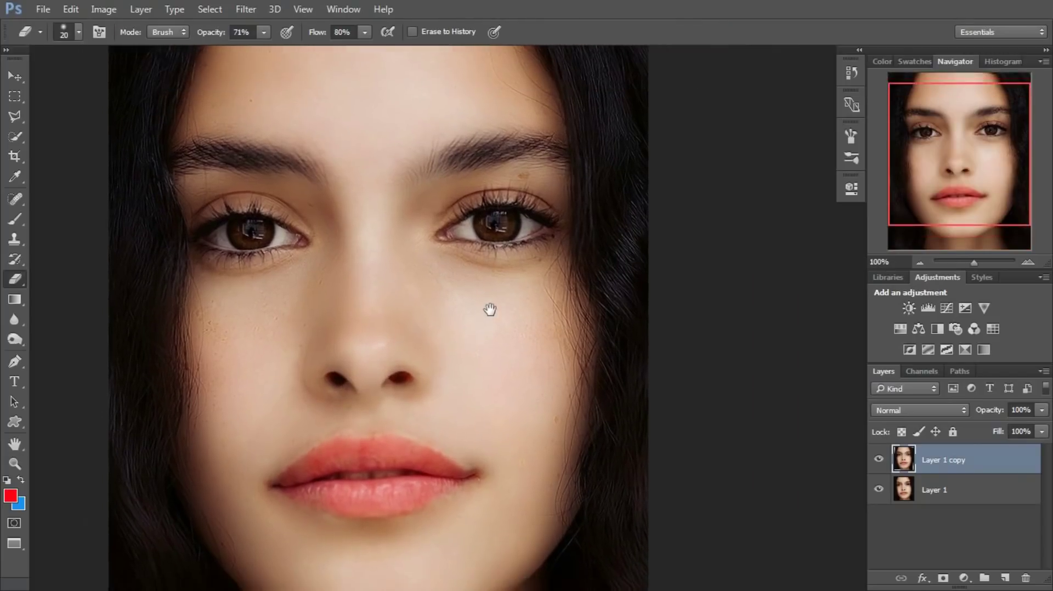
{"action": "left_click", "coordinate": [108, 9]}
{"action": "mouse_move", "coordinate": [127, 47]}
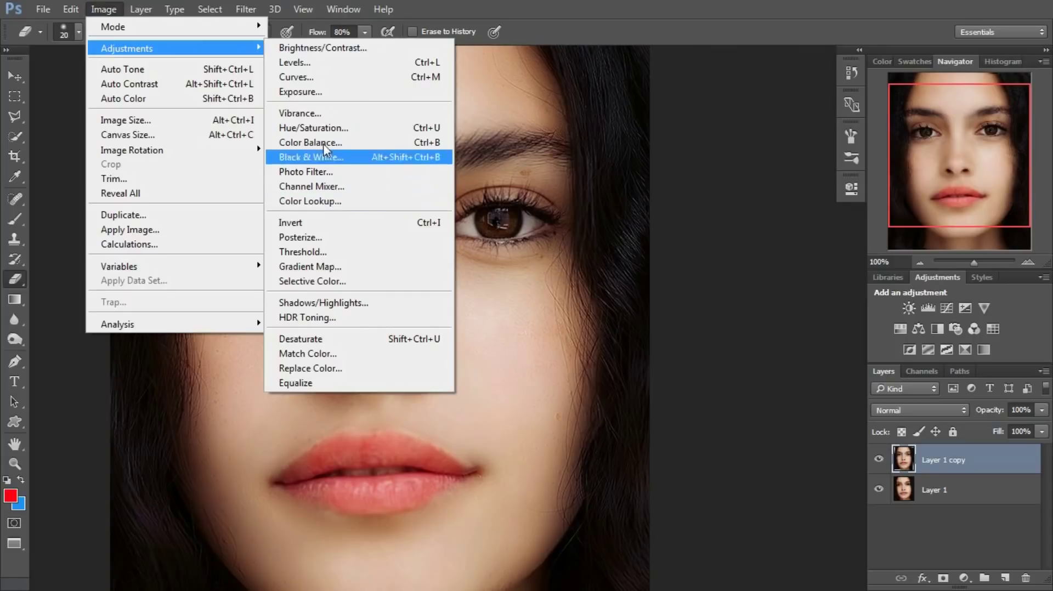
{"action": "left_click", "coordinate": [320, 82]}
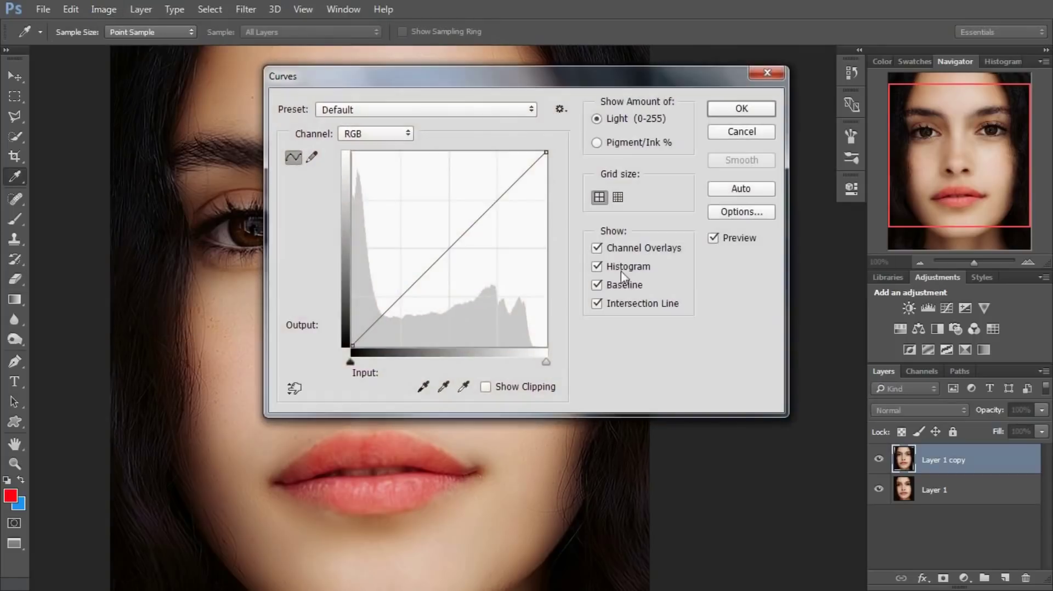
{"action": "left_click_drag", "start_coordinate": [515, 76], "coordinate": [803, 36]}
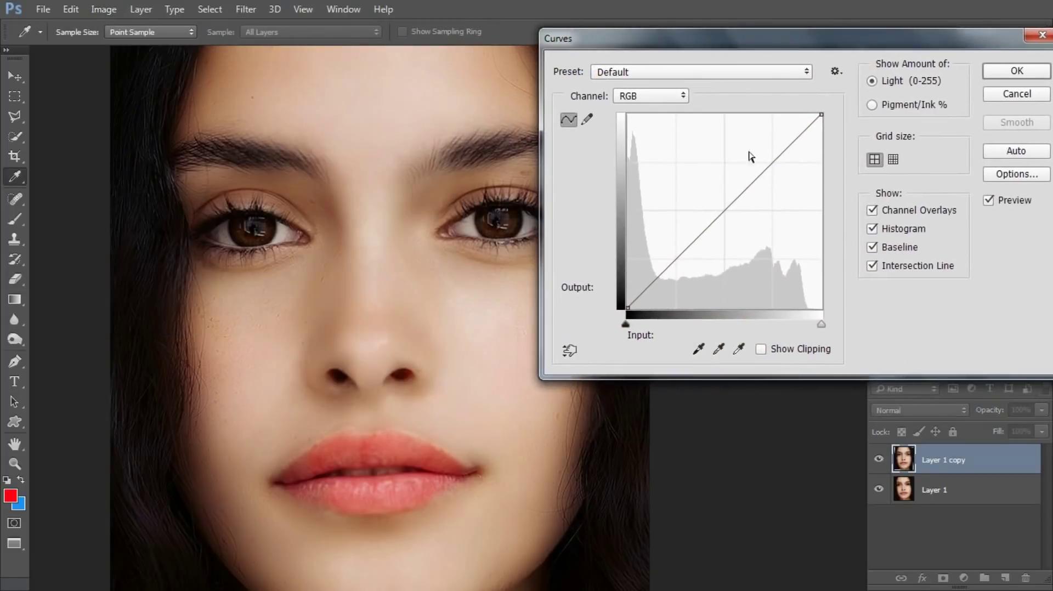
{"action": "left_click", "coordinate": [652, 107]}
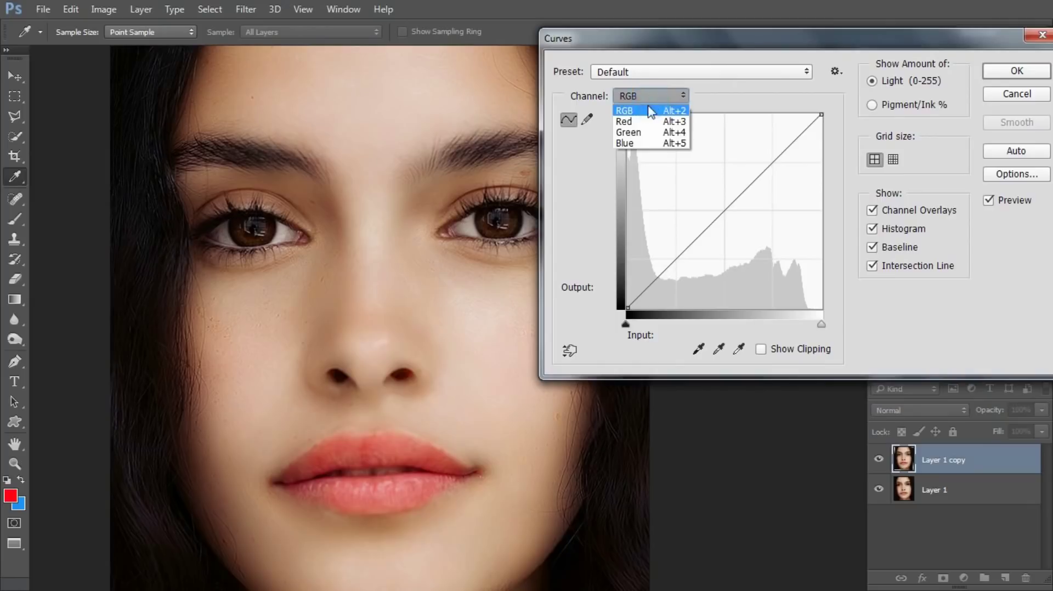
{"action": "left_click", "coordinate": [638, 146]}
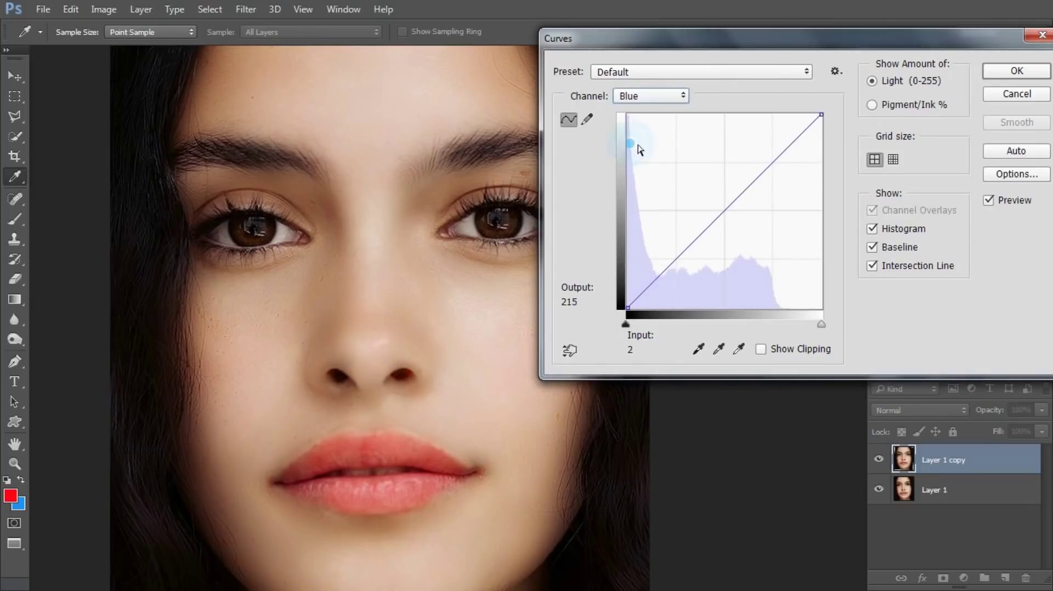
Lower the blue highlights to 240, lift the blue shadows to 12, and apply.
{"action": "left_click", "coordinate": [821, 114]}
{"action": "left_click_drag", "start_coordinate": [821, 114], "coordinate": [828, 126]}
{"action": "left_click_drag", "start_coordinate": [627, 308], "coordinate": [625, 298]}
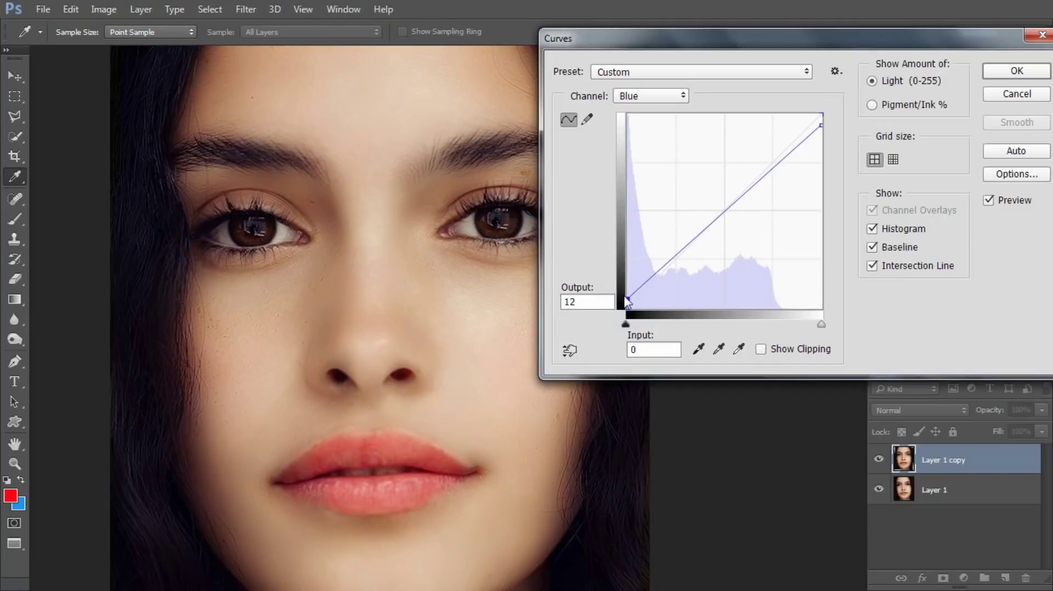
{"action": "left_click_drag", "start_coordinate": [755, 34], "coordinate": [491, 239]}
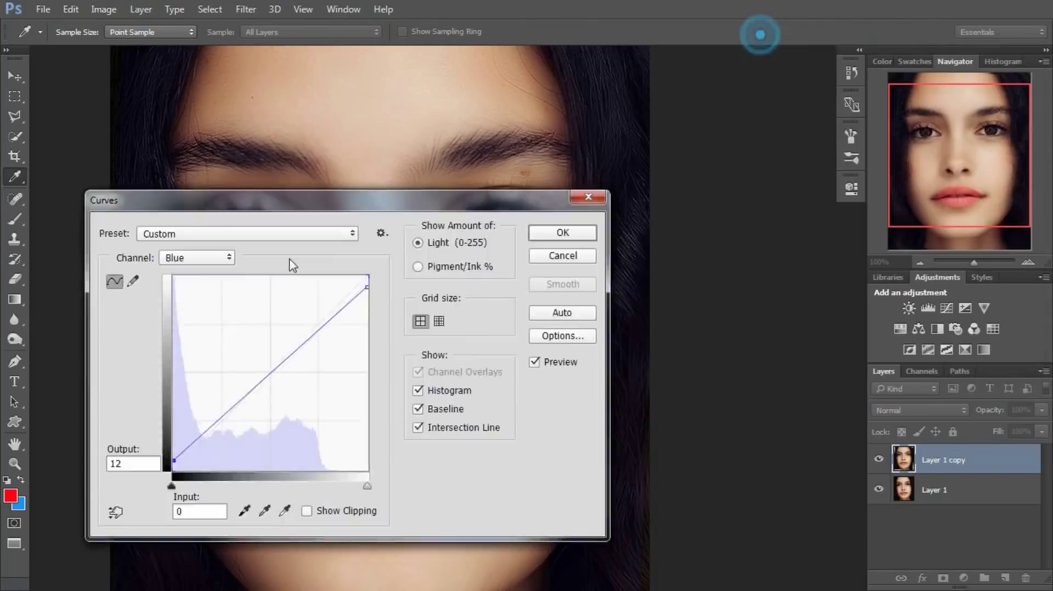
{"action": "left_click", "coordinate": [762, 185]}
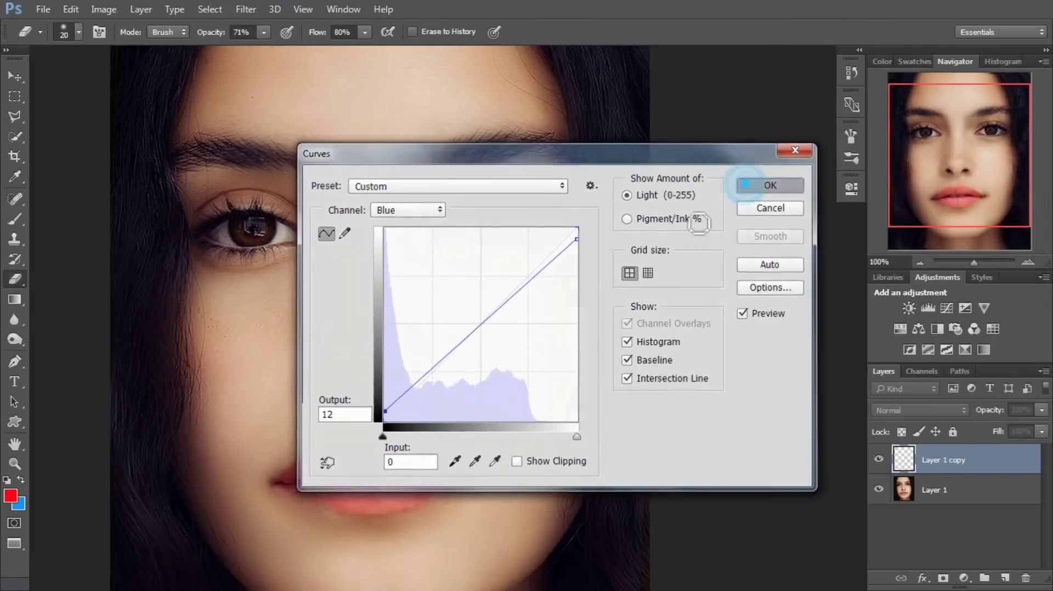
{"action": "key", "text": "e"}
{"action": "key", "text": "h"}
{"action": "left_click_drag", "start_coordinate": [461, 290], "coordinate": [558, 259]}
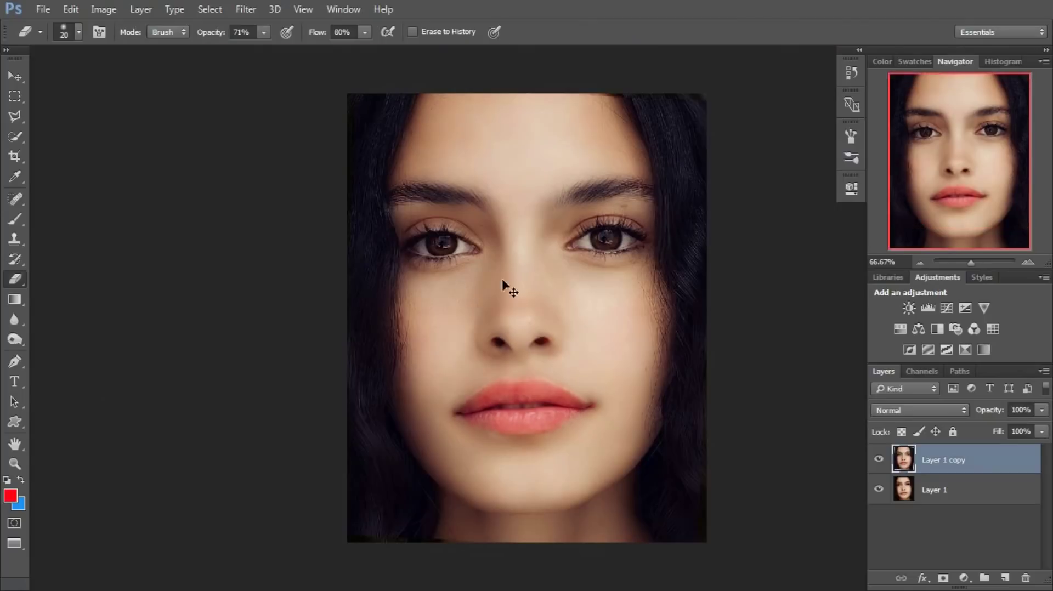
{"action": "left_click_drag", "start_coordinate": [616, 294], "coordinate": [532, 300]}
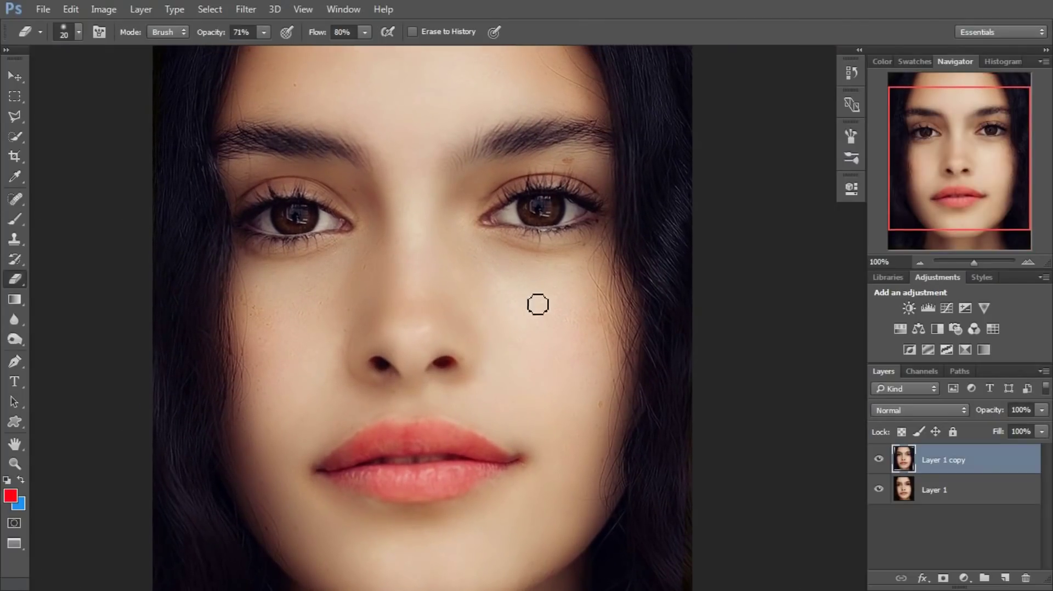
{"action": "key", "text": "ctrl+minus"}
{"action": "key", "text": "ctrl+plus"}
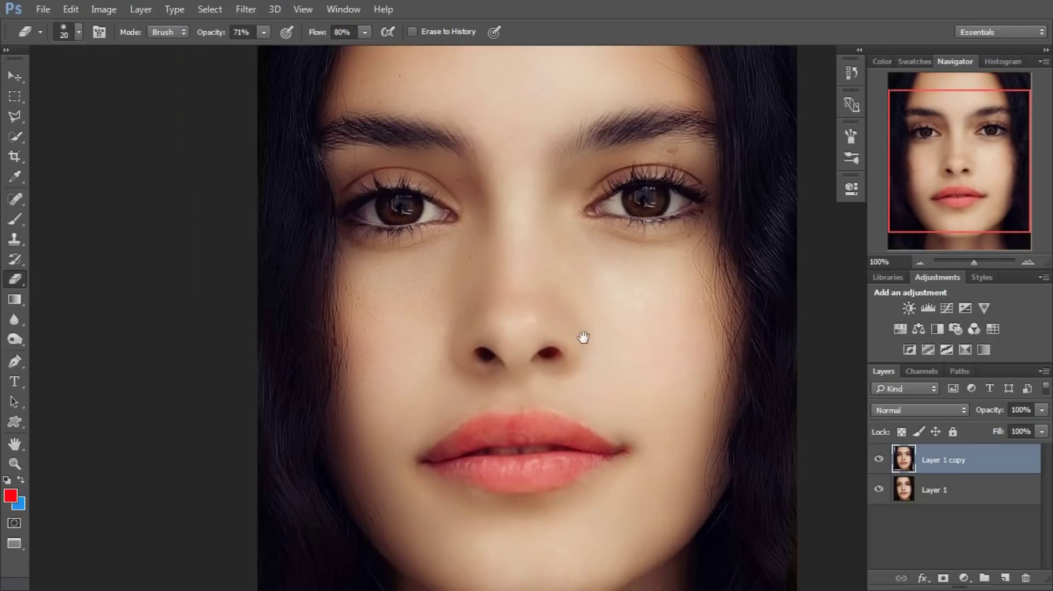
{"action": "left_click_drag", "start_coordinate": [601, 339], "coordinate": [491, 339]}
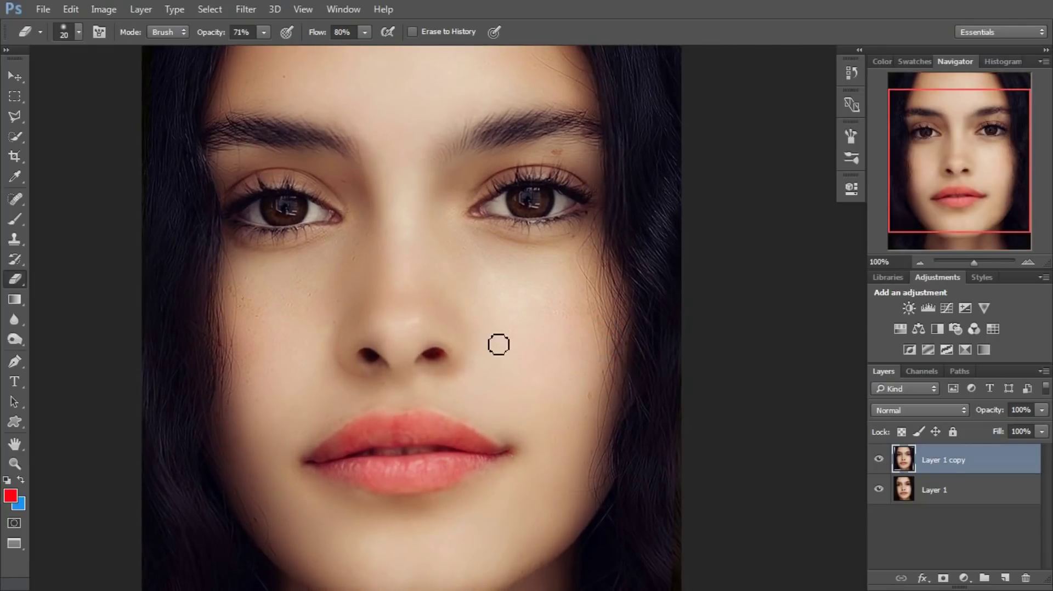